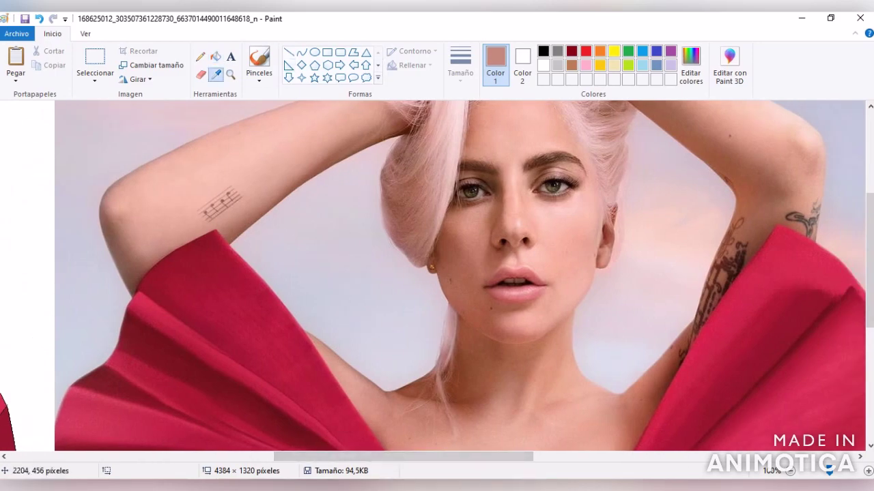
Fill the inner ear with dark red and the shaded side of the face with reddish brown, both sampled from the photo.
scroll(432, 276, left, 10)
scroll(433, 277, right, 5)
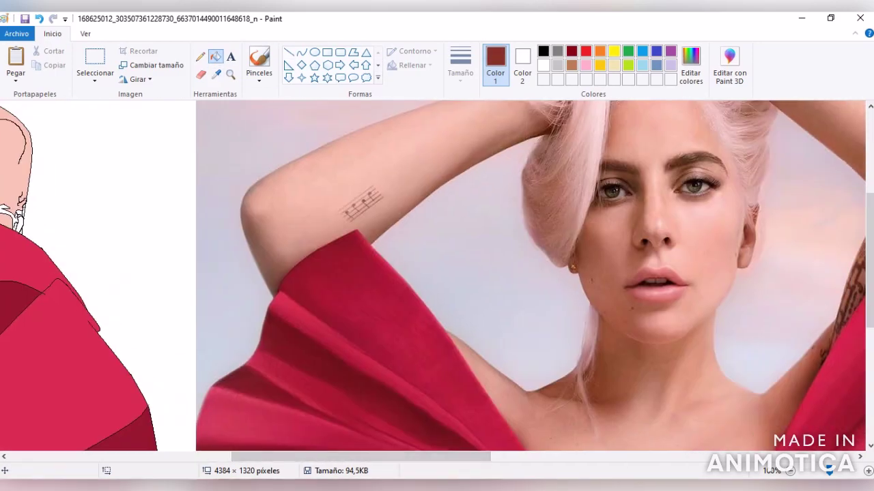
click(294, 232)
scroll(432, 276, left, 4)
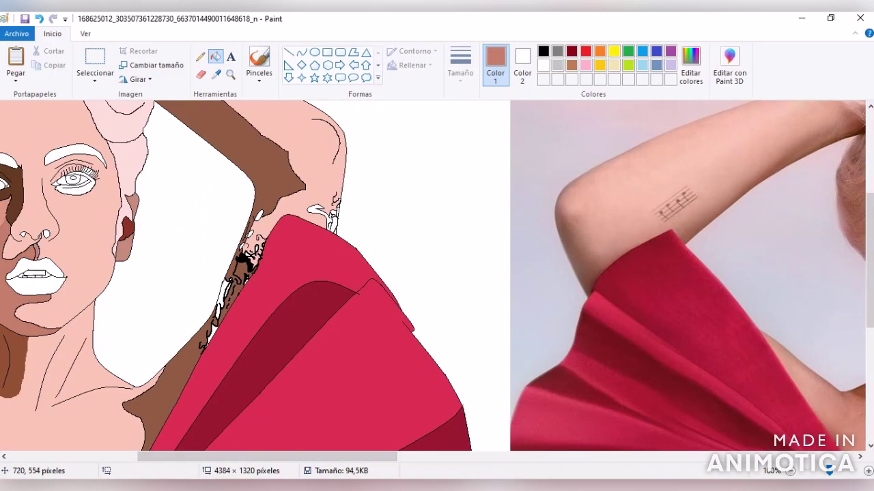
scroll(432, 276, right, 3)
scroll(432, 277, left, 7)
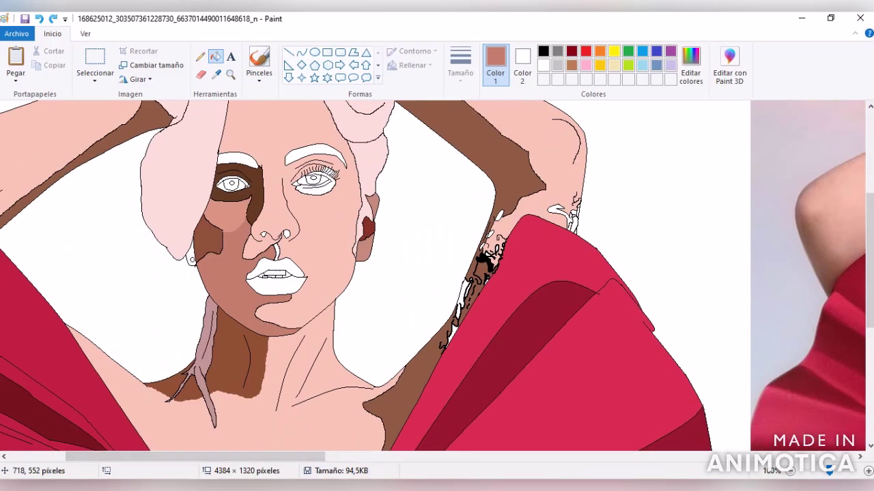
Fill the shadow between nose and lip and the cheek patch below the shaded eye with skin tones sampled from the photo.
scroll(432, 276, right, 5)
click(433, 276)
scroll(433, 277, left, 5)
scroll(433, 276, right, 4)
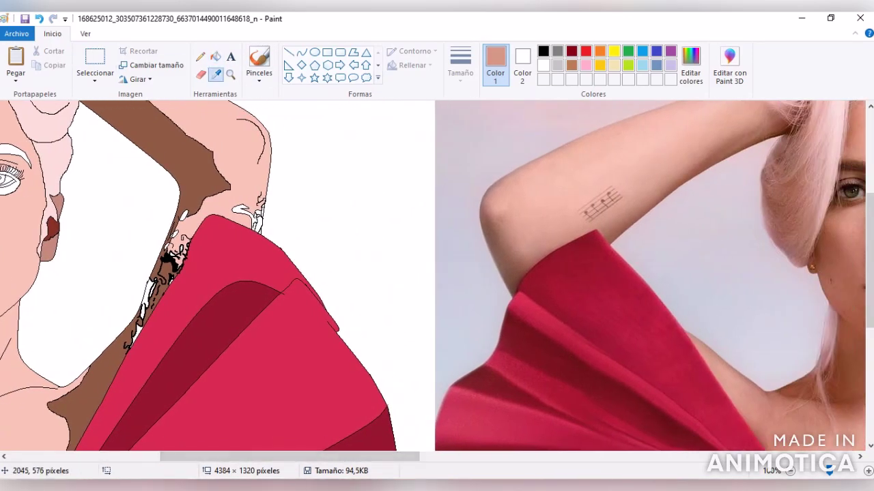
click(854, 264)
scroll(854, 264, left, 5)
click(216, 253)
Fill both eyebrows with a dark brown sampled from the photo's eyebrow.
scroll(432, 276, right, 6)
click(217, 74)
scroll(432, 276, left, 3)
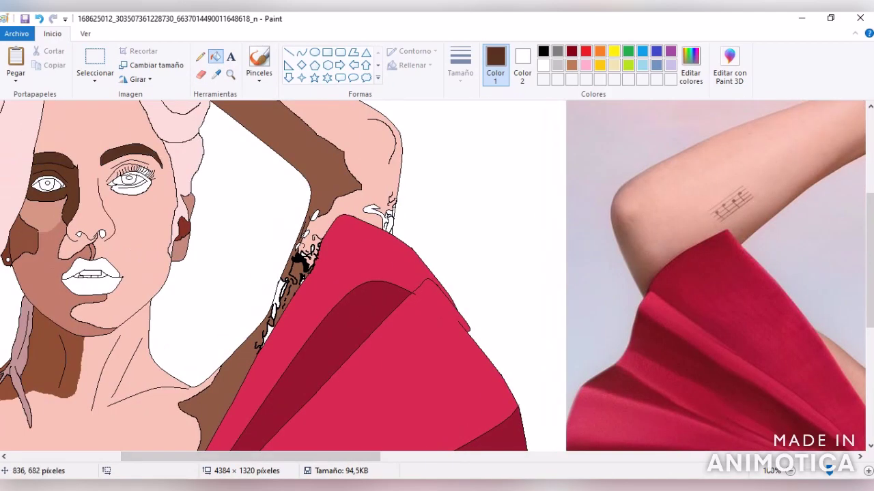
Sample a light brown from the photo and close the gap in the unshaded eye's under-eye outline with the Pencil.
scroll(433, 276, right, 6)
click(540, 321)
scroll(433, 276, left, 6)
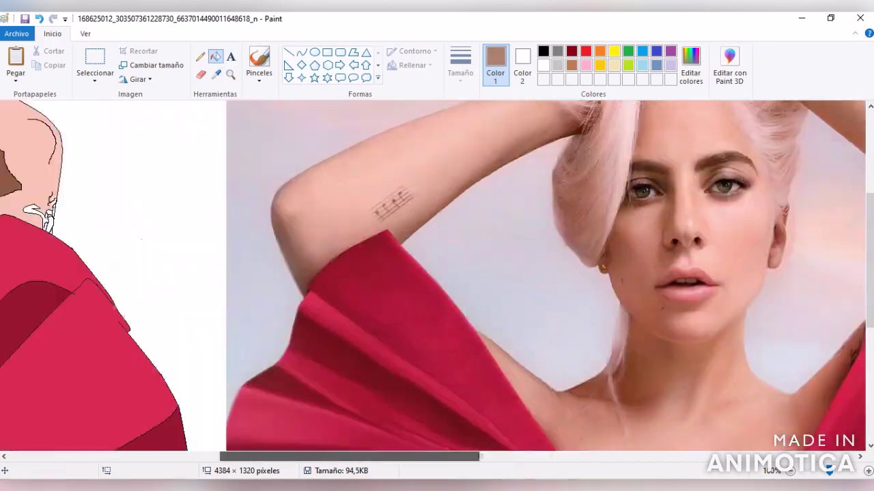
click(230, 74)
click(317, 177)
click(200, 56)
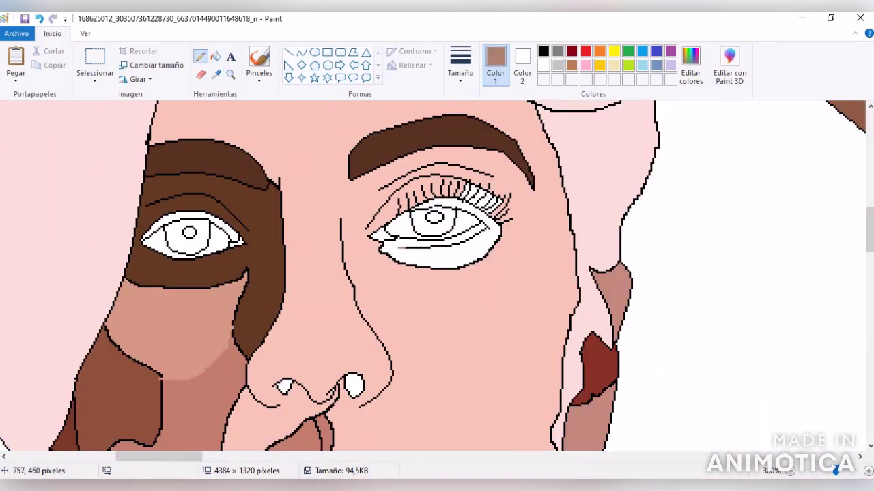
Fill the area under the unshaded eye with the sampled pinkish brown.
click(215, 56)
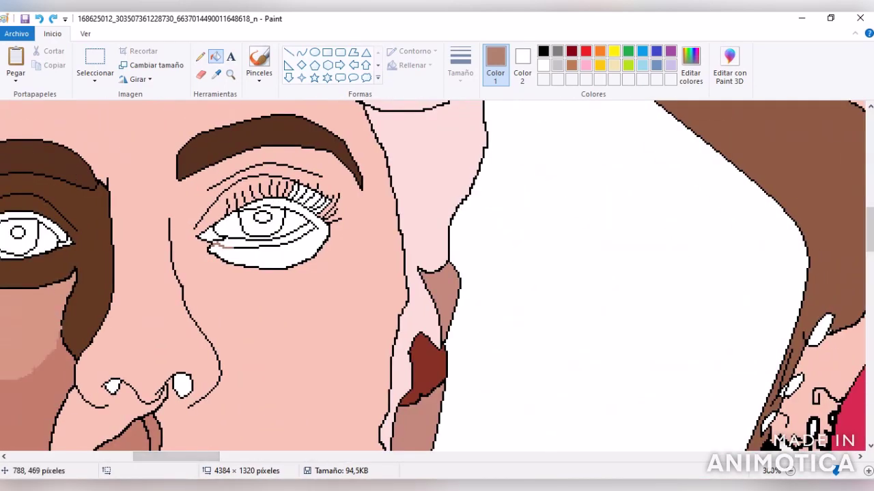
click(267, 254)
key(ctrl+z)
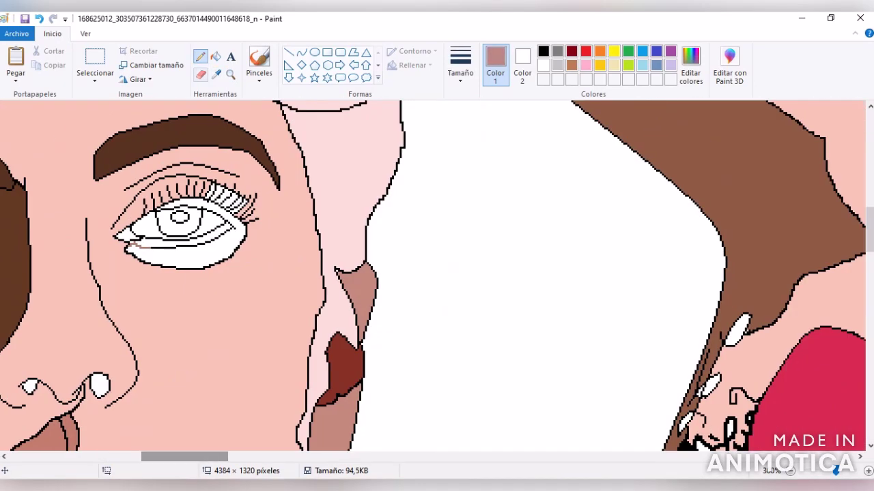
click(181, 258)
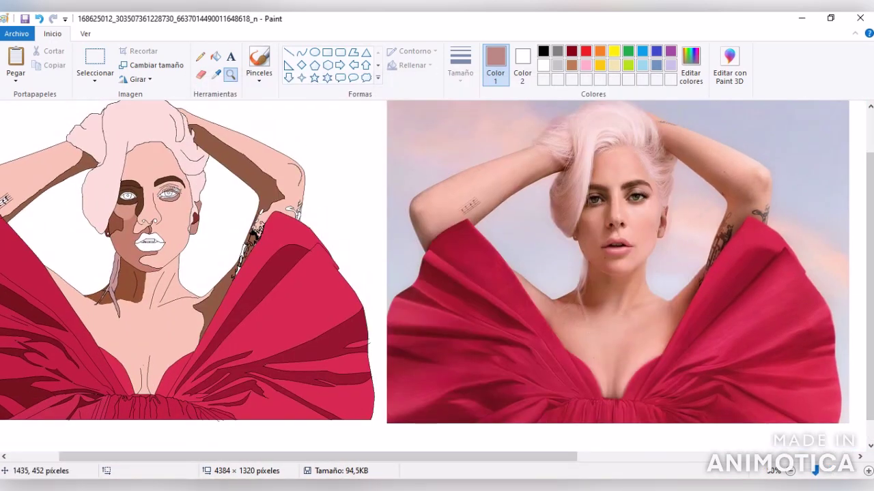
Copy the eye section of the reference photo and place it beside the drawing's raised arm.
click(94, 58)
right_click(610, 179)
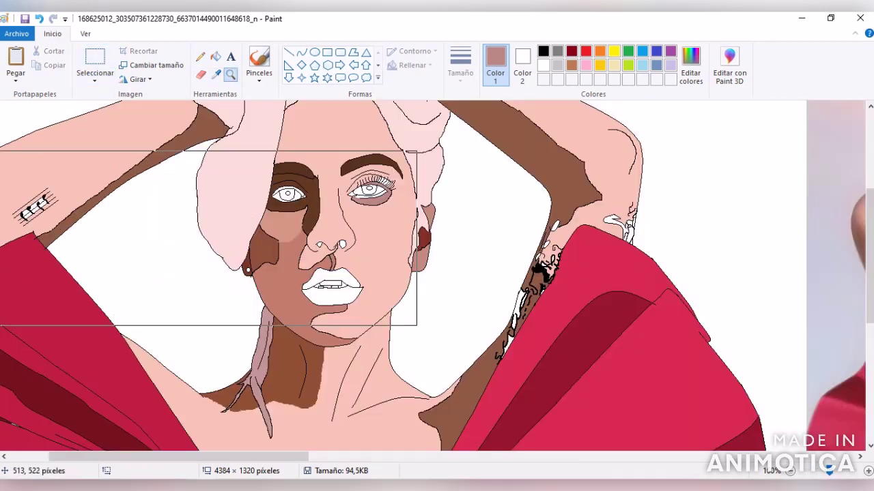
click(95, 80)
right_click(165, 272)
mouse_move(146, 252)
mouse_down()
mouse_move(178, 283)
mouse_move(616, 172)
mouse_move(722, 170)
mouse_up()
click(194, 308)
Sample a dark reddish brown for the lower lid strip and add a light pink custom colour to the palette.
click(215, 74)
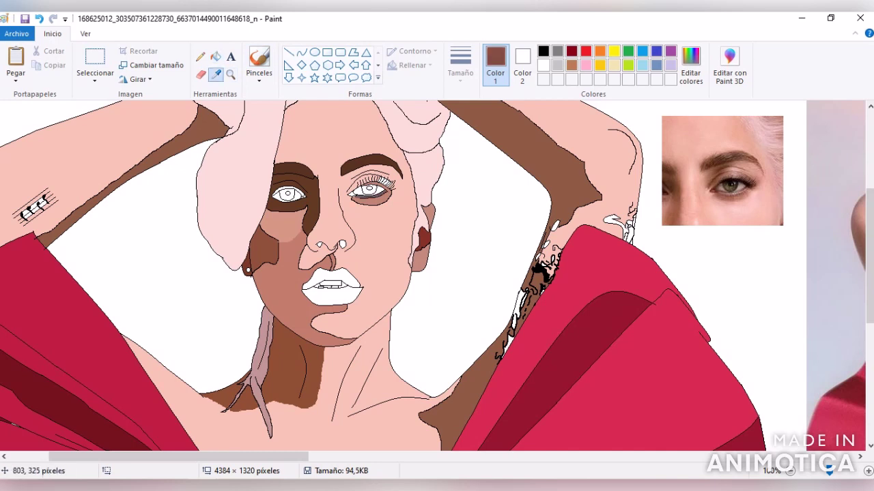
click(690, 64)
mouse_move(575, 180)
mouse_down()
mouse_move(575, 246)
mouse_move(575, 164)
mouse_move(575, 176)
mouse_up()
click(319, 337)
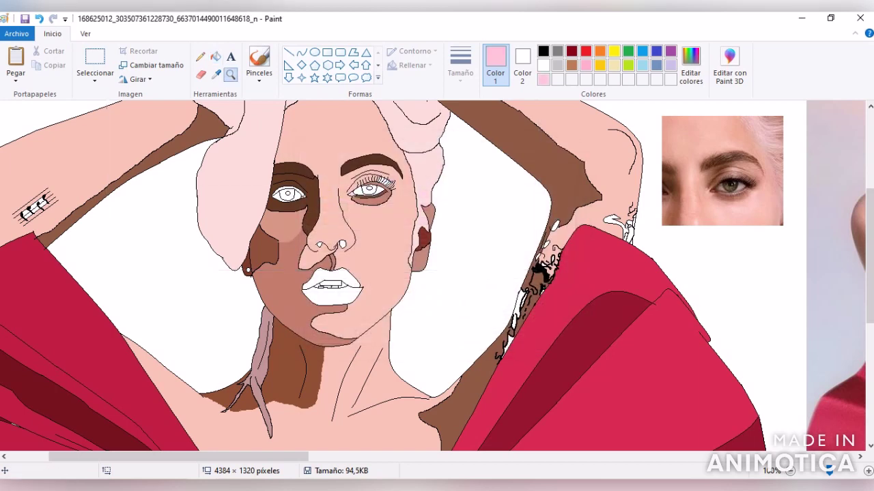
Fill the tear ducts with the light pink and the unshaded eye's iris with olive sampled from the pasted eye photo.
click(349, 203)
drag(153, 456, 245, 457)
click(216, 74)
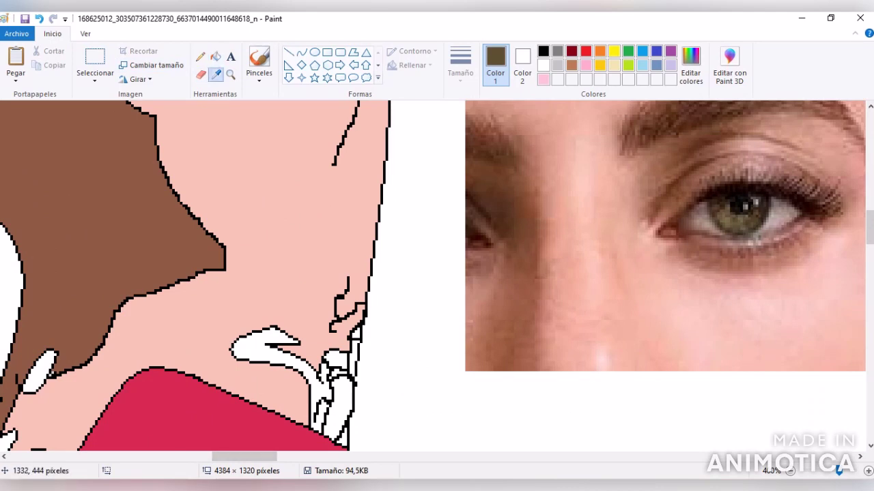
scroll(308, 185, left, 5)
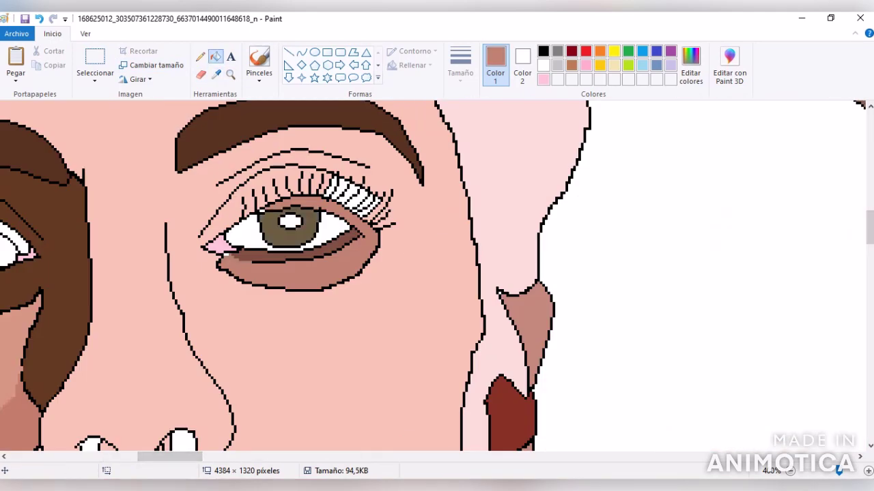
Recolour the black crease line above the unshaded eye with a brown sampled from the photo, using the Eraser.
click(200, 56)
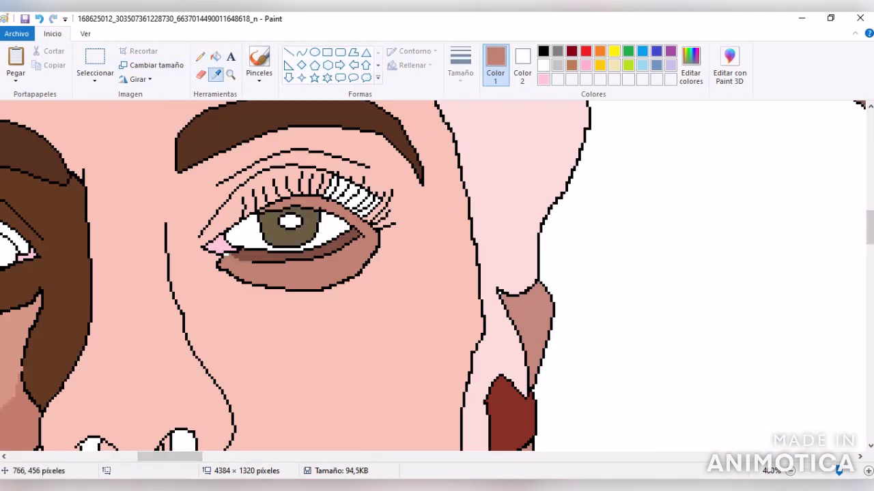
scroll(433, 276, right, 7)
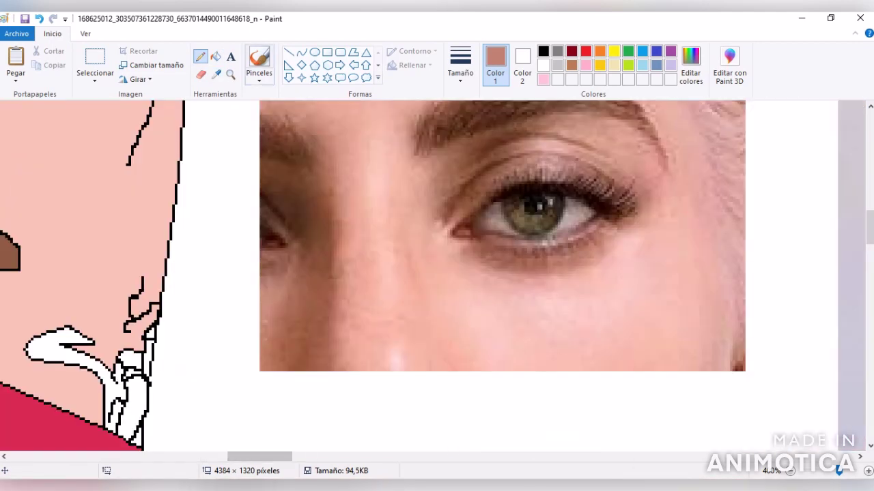
scroll(432, 276, left, 7)
scroll(437, 276, right, 1)
click(201, 73)
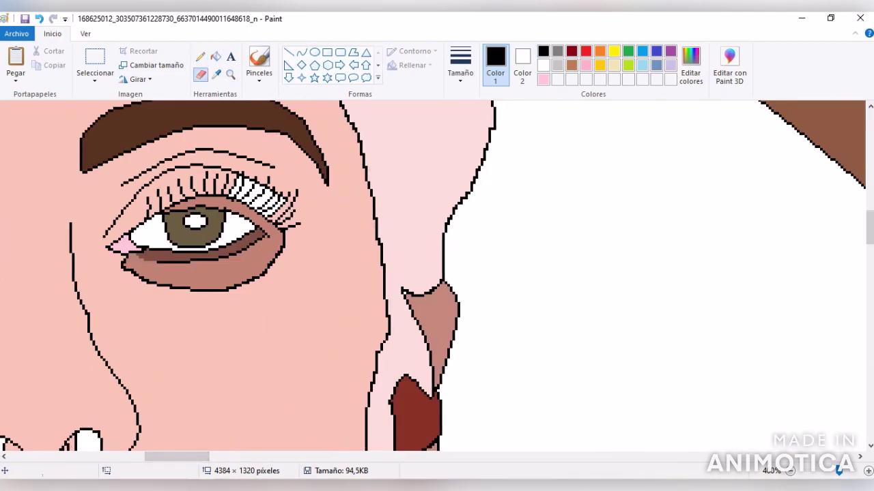
scroll(437, 276, right, 7)
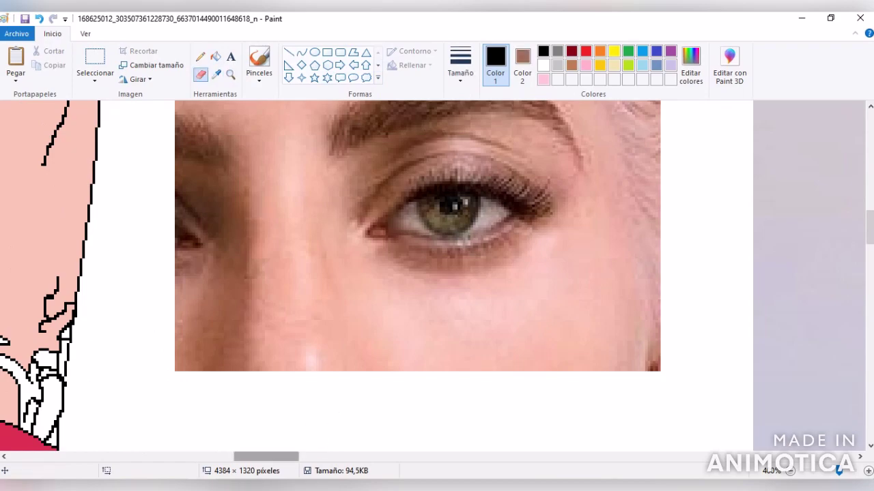
scroll(562, 166, left, 9)
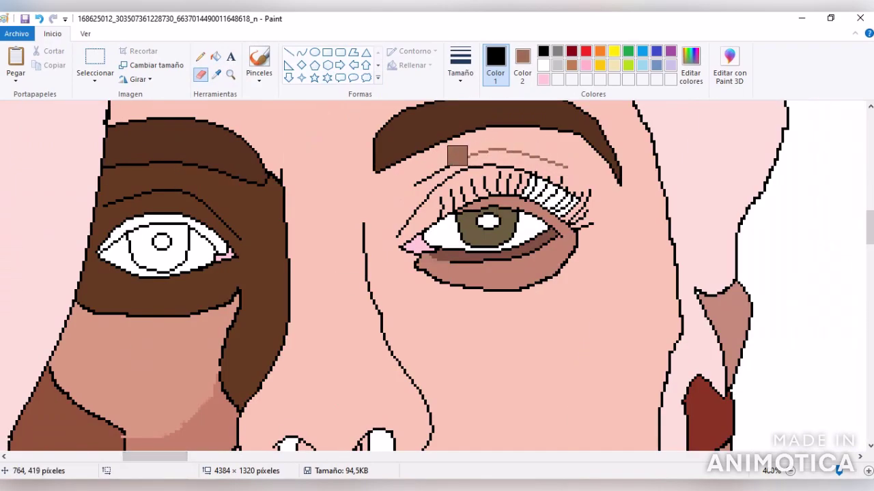
Cover the upper lid's fold line with a thicker brown stroke using the Curve tool.
mouse_move(155, 456)
mouse_down()
mouse_move(234, 456)
mouse_move(179, 456)
mouse_up()
click(216, 73)
click(257, 189)
click(200, 56)
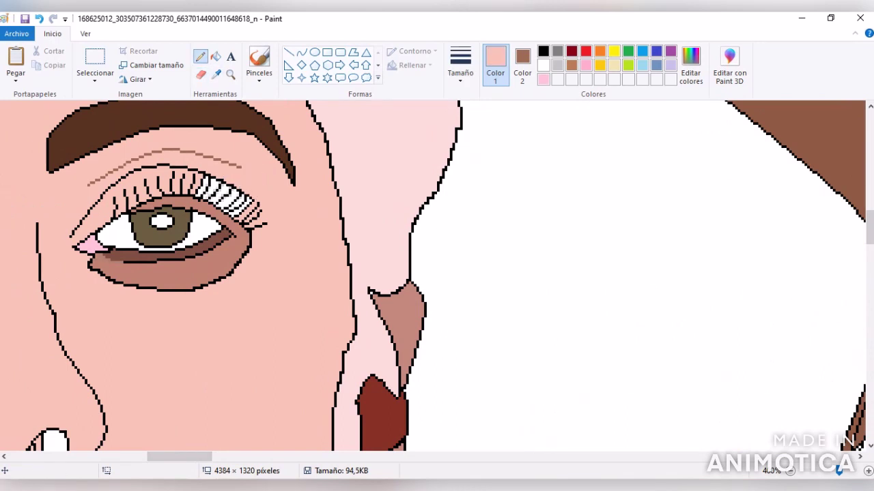
click(301, 52)
drag(228, 187, 158, 146)
click(460, 68)
click(485, 150)
click(200, 57)
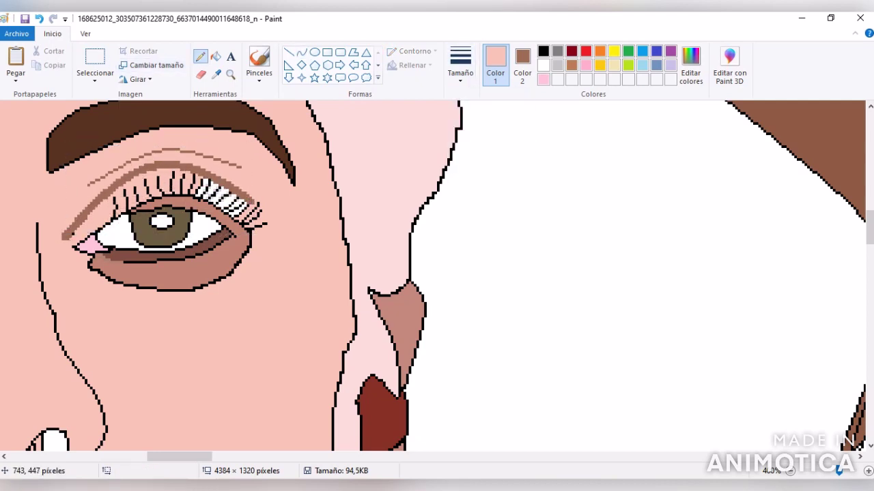
Close off the upper lash band at the eye's outer corner and fill it with a near-black sampled from the photo's lashes.
scroll(437, 273, right, 15)
click(217, 74)
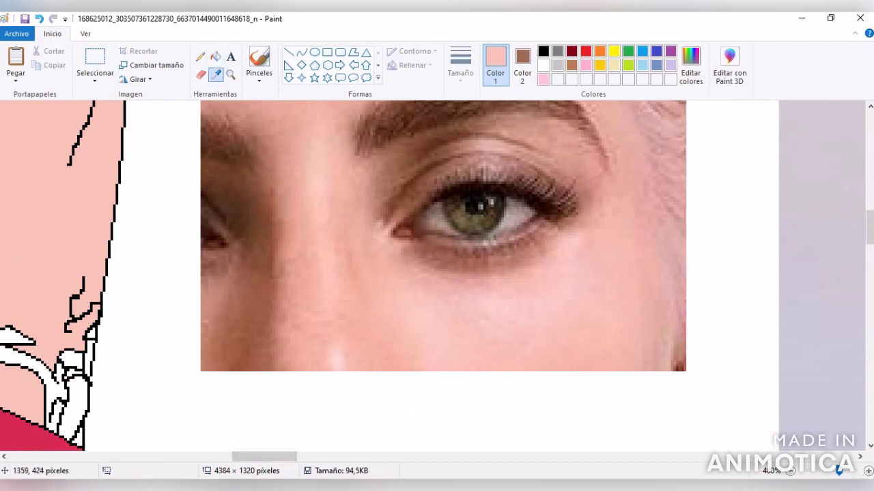
click(402, 232)
click(216, 73)
click(287, 301)
scroll(436, 273, left, 10)
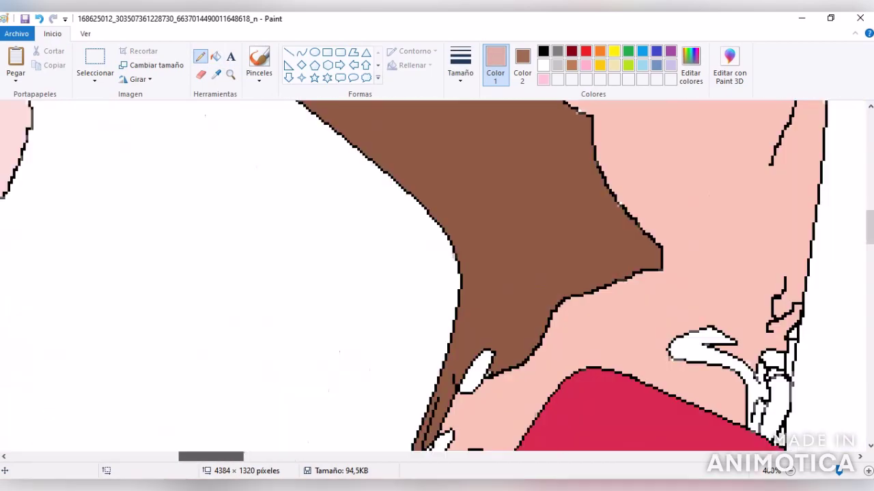
scroll(437, 273, right, 10)
scroll(437, 273, left, 10)
scroll(437, 273, right, 10)
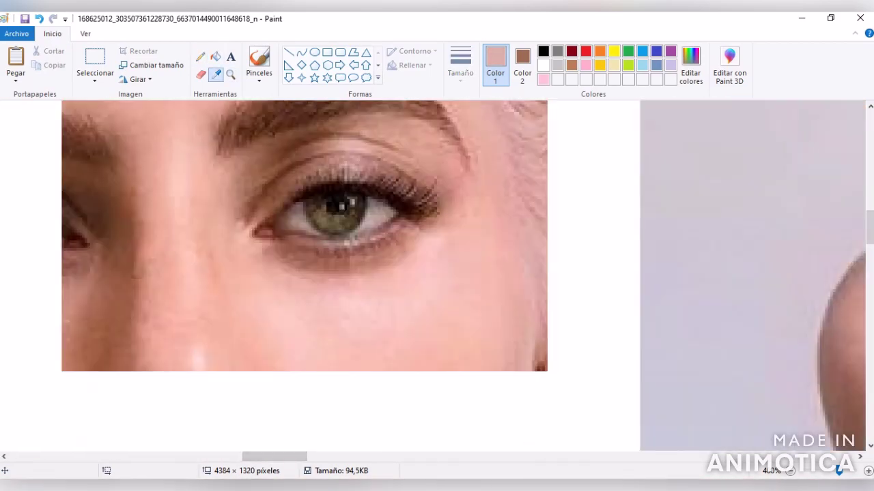
scroll(437, 273, left, 10)
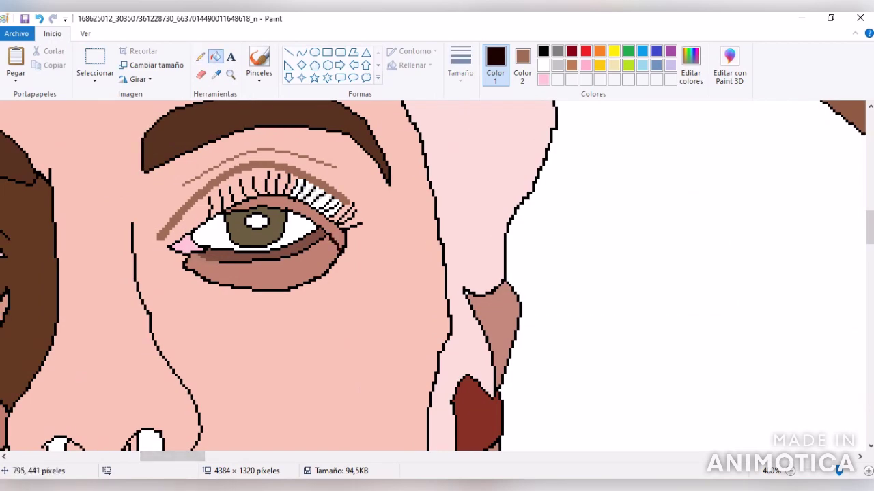
Fill the lower lid strip with light salmon and the area below it with warm brown, both sampled from the eye photo.
scroll(437, 273, right, 10)
click(216, 74)
click(492, 232)
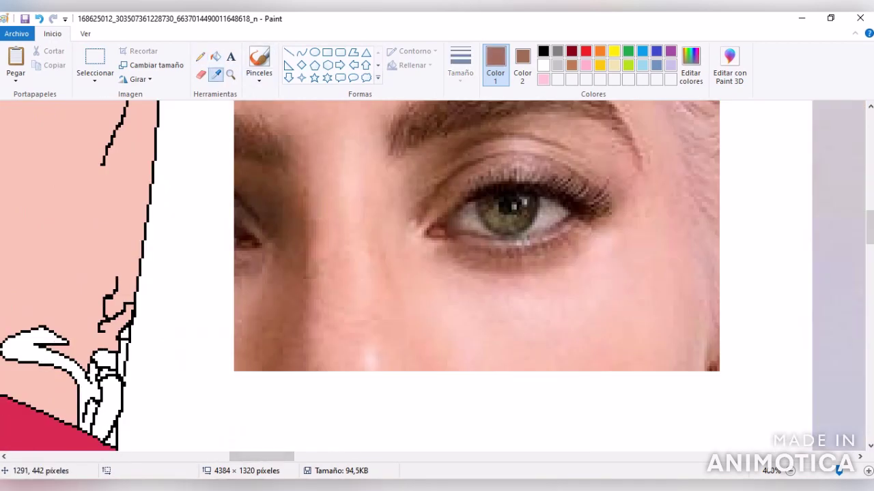
scroll(437, 273, left, 10)
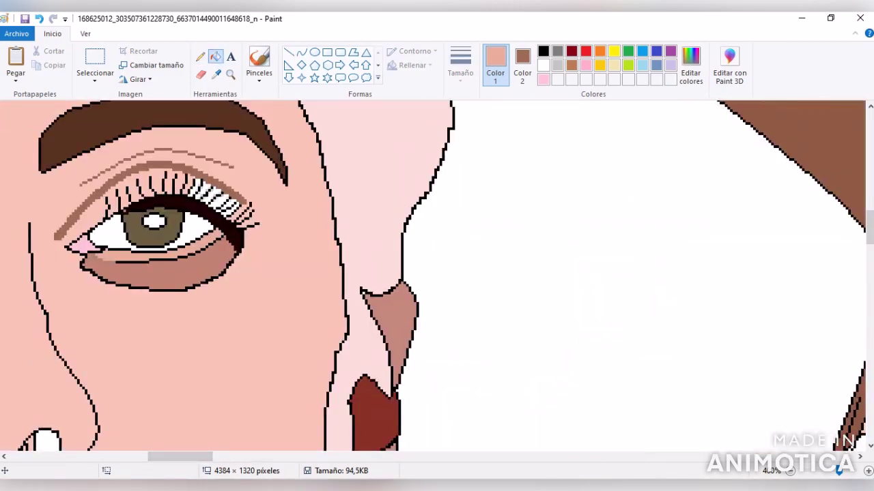
scroll(437, 273, right, 10)
click(383, 164)
scroll(436, 273, left, 10)
scroll(437, 273, right, 3)
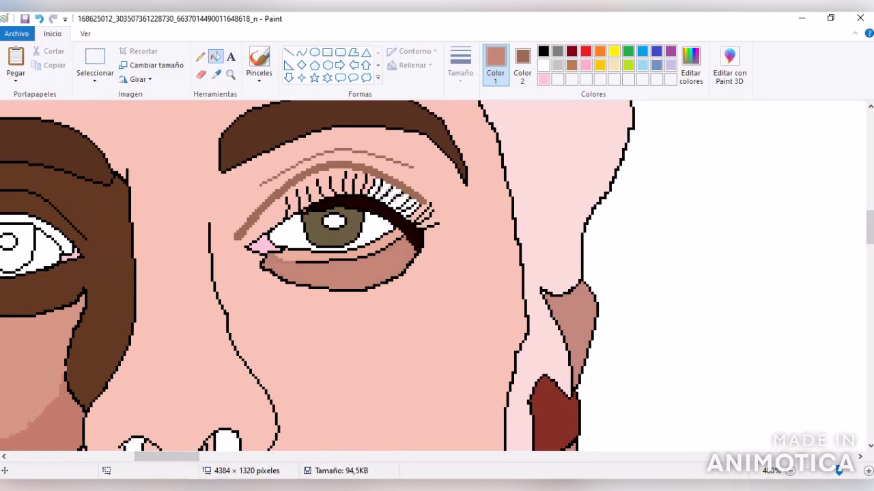
Try filling the white of the unshaded eye with a greyish pink sampled from the photo.
scroll(436, 273, down, 5)
click(231, 74)
click(268, 204)
click(209, 382)
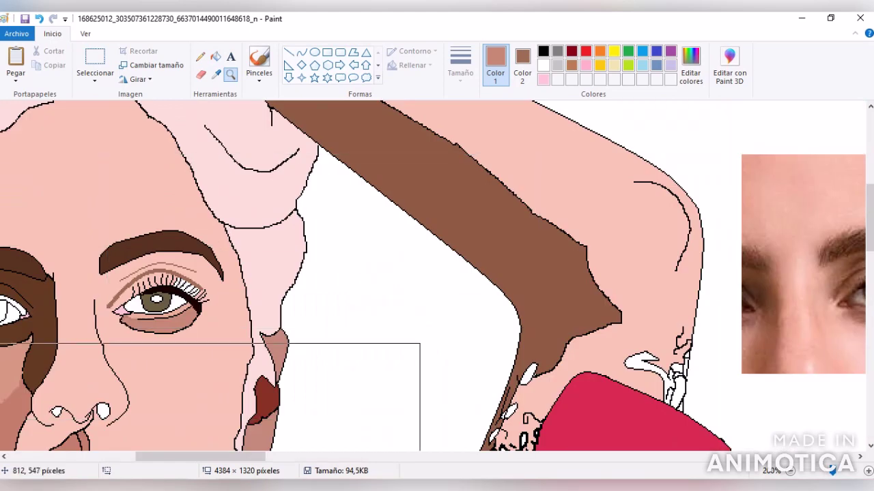
click(214, 109)
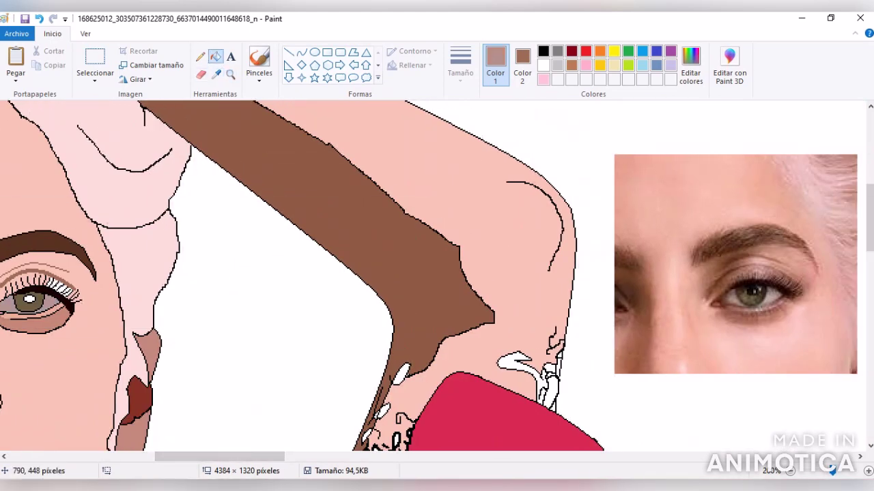
Fill the white of the unshaded eye with a custom off-white.
click(543, 65)
click(690, 65)
key(Return)
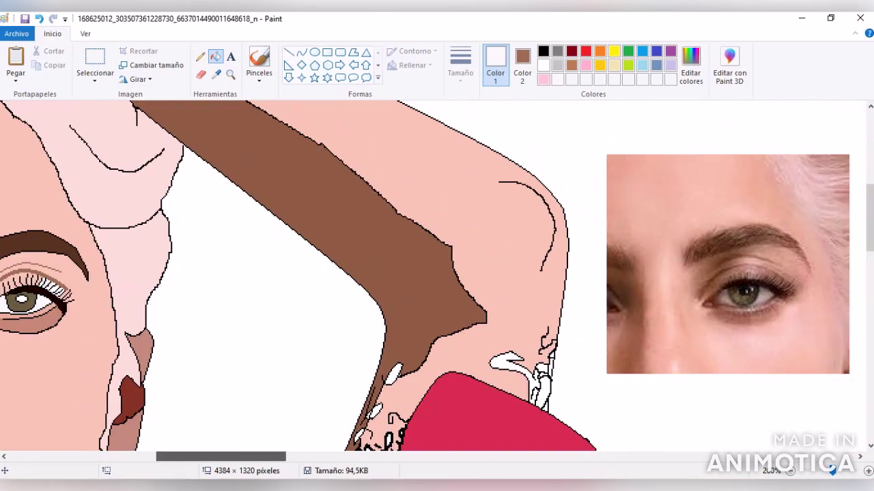
scroll(436, 273, left, 1)
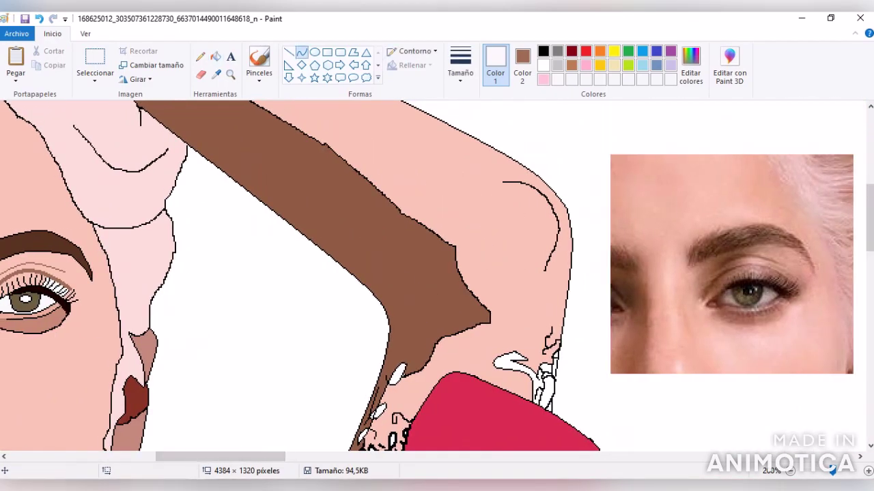
Draw a thick reddish-brown curve along the unshaded eye's lower lid line in a colour sampled from the photo.
click(544, 51)
click(216, 74)
click(792, 327)
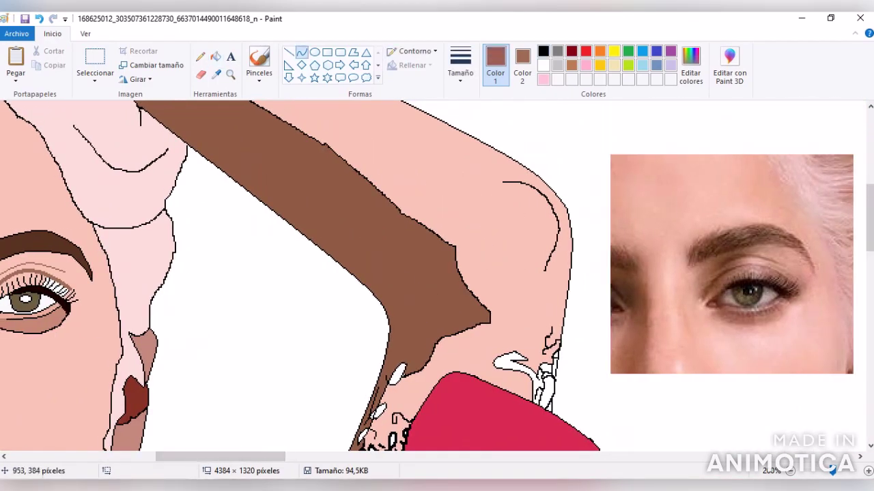
scroll(199, 380, left, 5)
scroll(199, 380, up, 4)
drag(400, 151, 226, 188)
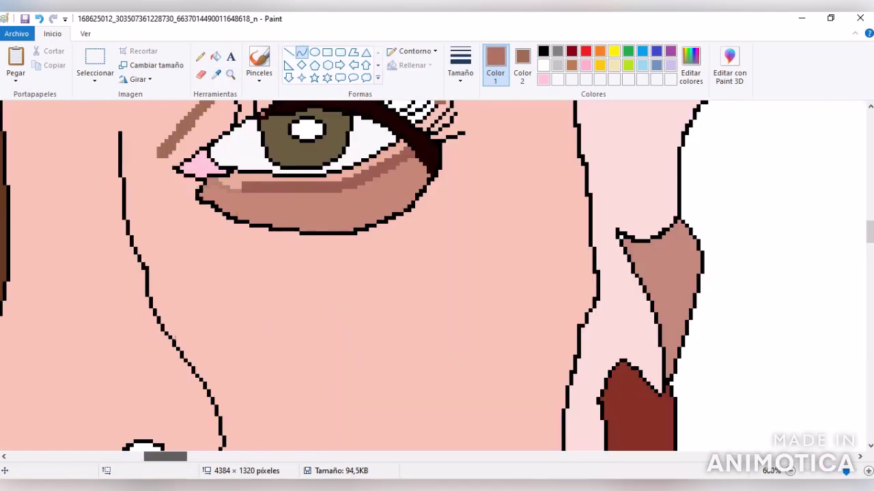
Recolour the black outlines of the unshaded eye's under-eye shadow and lower lid with reddish brown and greyish pink.
drag(437, 172, 193, 186)
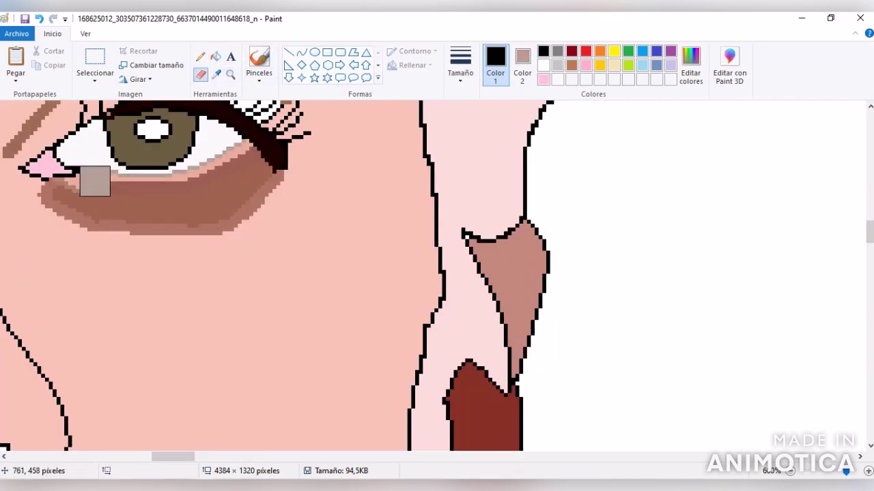
scroll(94, 180, down, 8)
scroll(419, 249, left, 1)
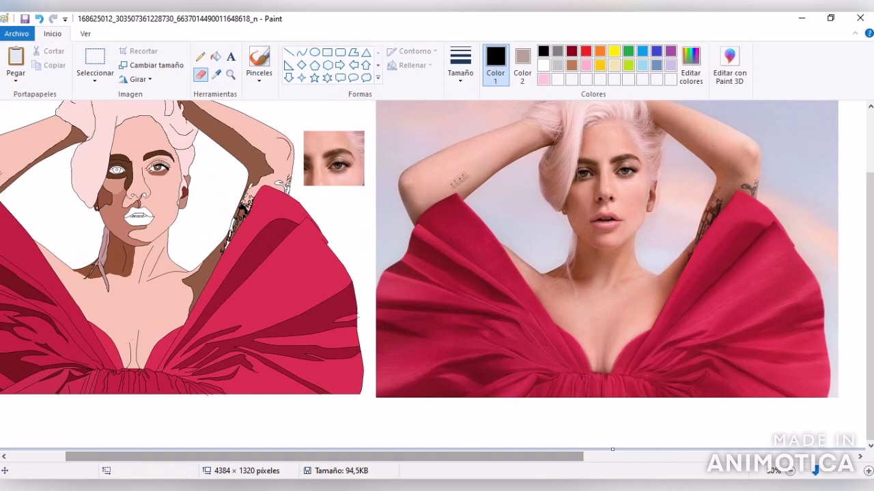
Fill the pupil of the unshaded eye with a near-black tone sampled from the eye photo.
click(231, 74)
click(270, 176)
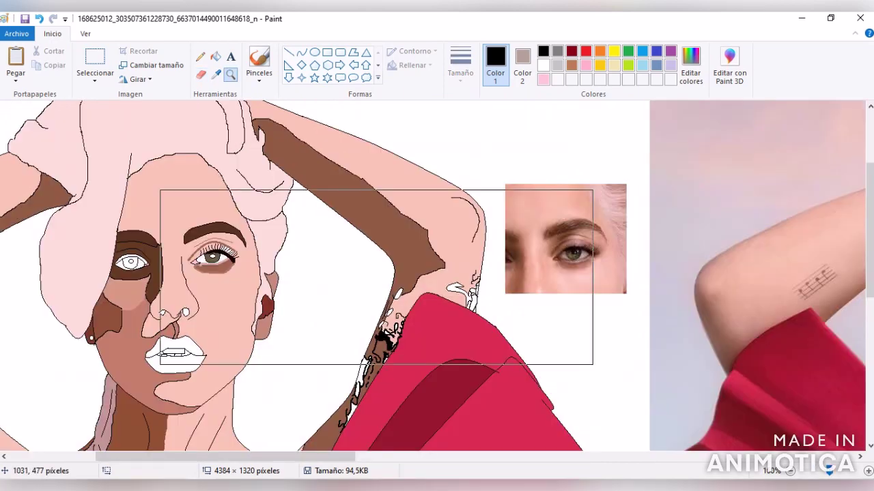
click(240, 190)
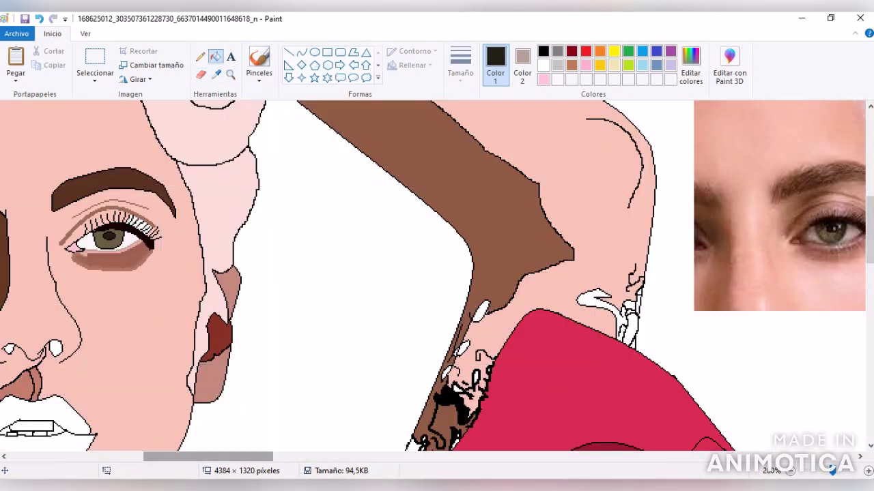
Draw a thick very dark brown curve along the unshaded eye's upper lash line, using a colour sampled from the eye photo.
drag(208, 456, 217, 456)
click(231, 74)
click(143, 252)
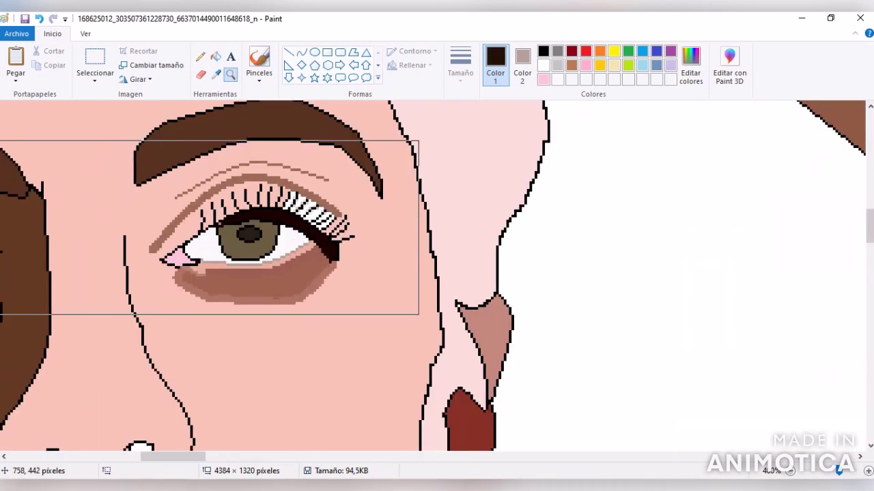
click(209, 226)
click(301, 52)
drag(161, 256, 399, 227)
mouse_move(280, 242)
mouse_down()
mouse_move(280, 195)
mouse_move(287, 205)
mouse_up()
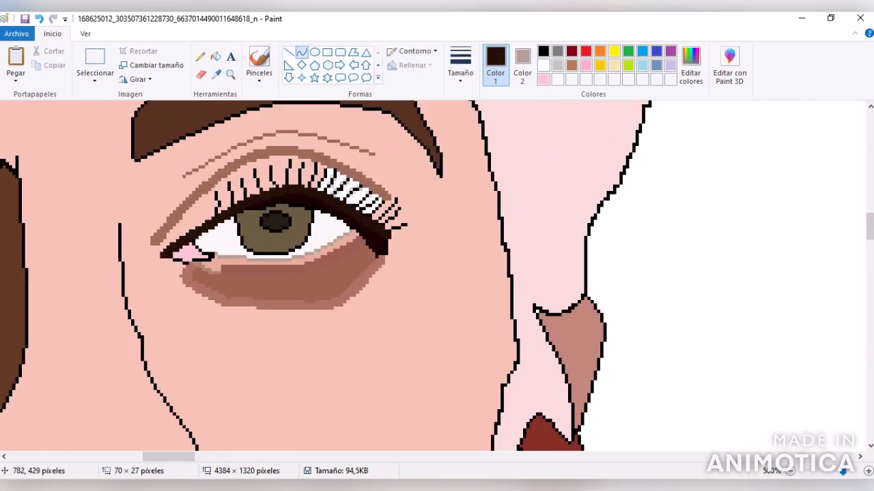
Cover the white gaps between the outer upper lashes of the unshaded eye with the light skin pink.
click(543, 65)
click(200, 74)
drag(381, 203, 333, 184)
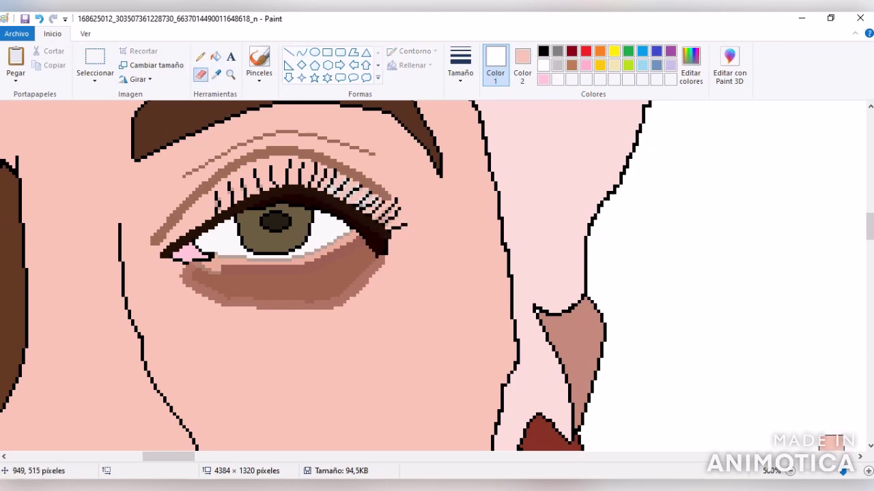
Cover the black lower lid outline near the unshaded eye's inner corner with a sampled greyish pink.
scroll(831, 442, right, 10)
scroll(437, 273, left, 10)
scroll(246, 227, right, 3)
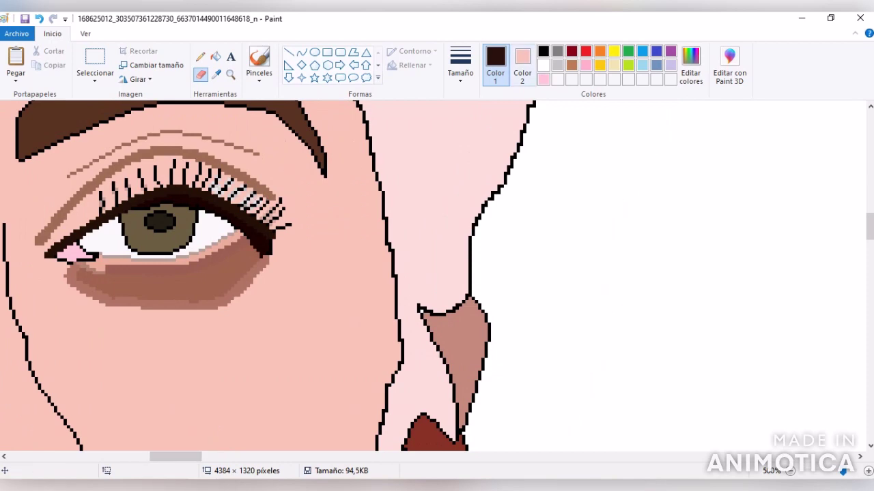
click(217, 74)
right_click(112, 109)
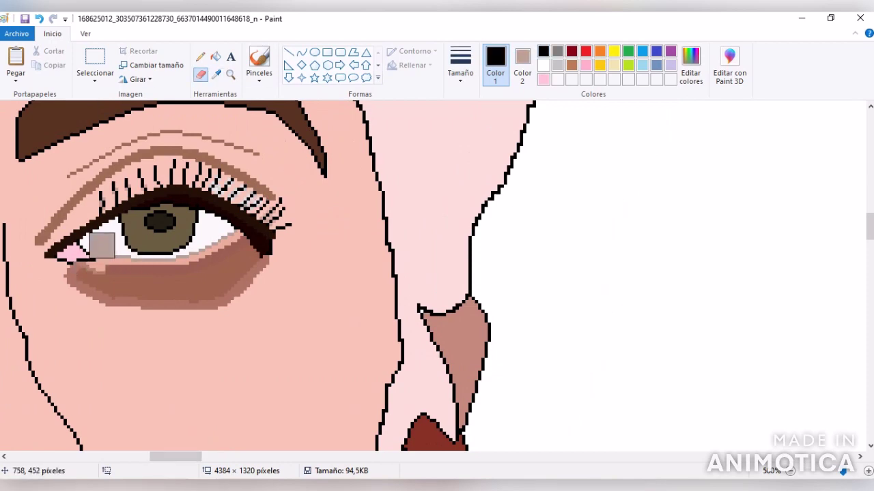
Recolour the outline below the unshaded eye's pink tear duct with a reddish brown sampled from the eye photo.
scroll(437, 273, right, 10)
click(216, 74)
right_click(293, 441)
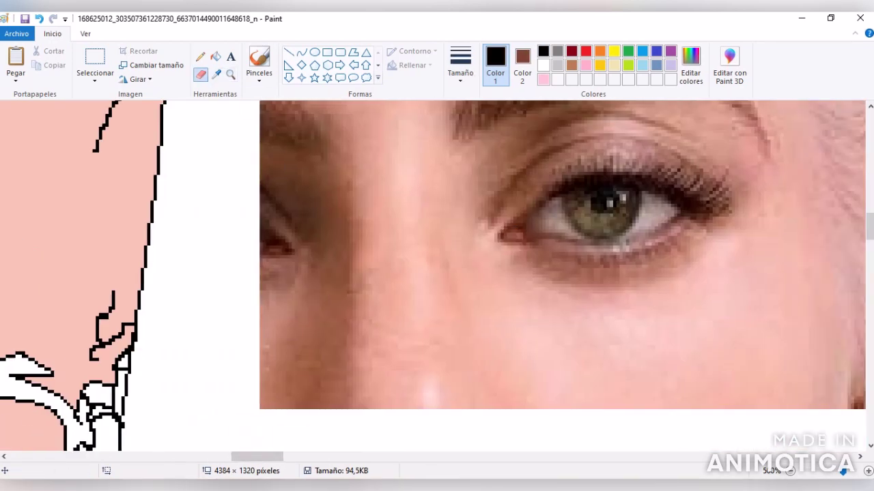
scroll(286, 322, left, 8)
click(789, 471)
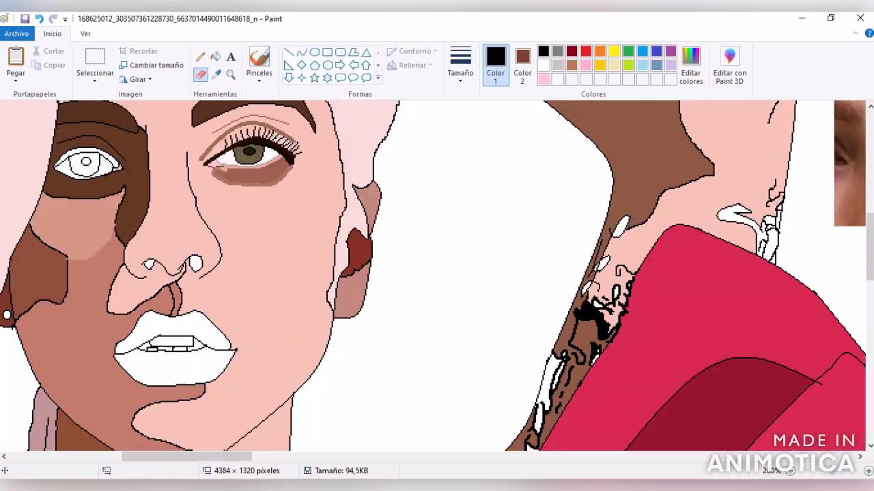
Colour the lower part of the unshaded eye's iris a custom dark green and its upper part brown.
click(230, 74)
right_click(437, 273)
click(300, 247)
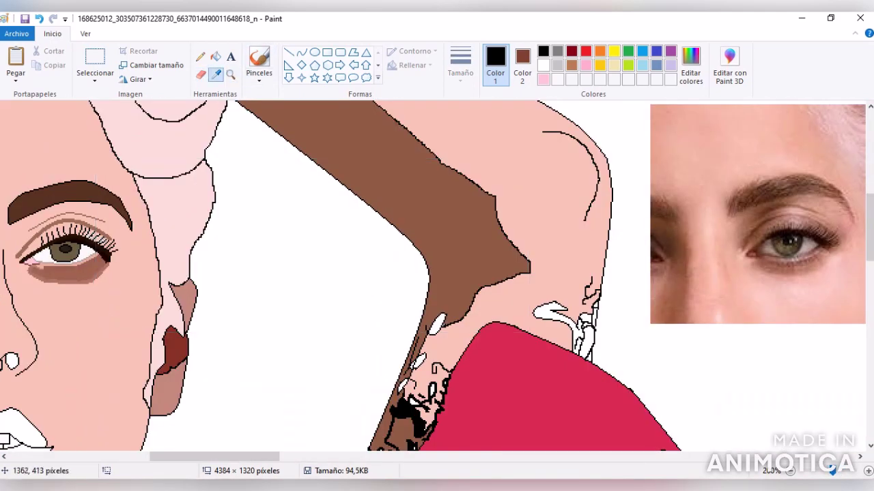
click(826, 191)
ctrl+scroll(218, 198, up, 3)
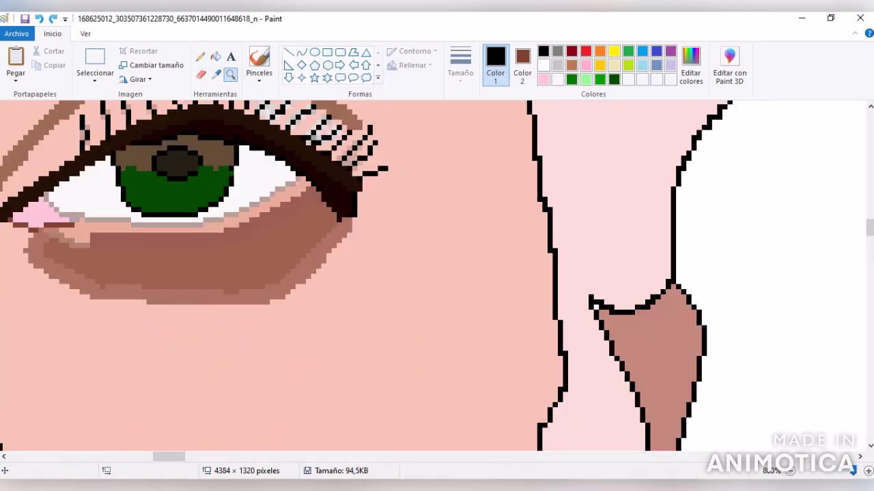
Draw short black lashes along the unshaded eye's lower lid and trim the outer ones with the shadow's warm brown.
click(200, 56)
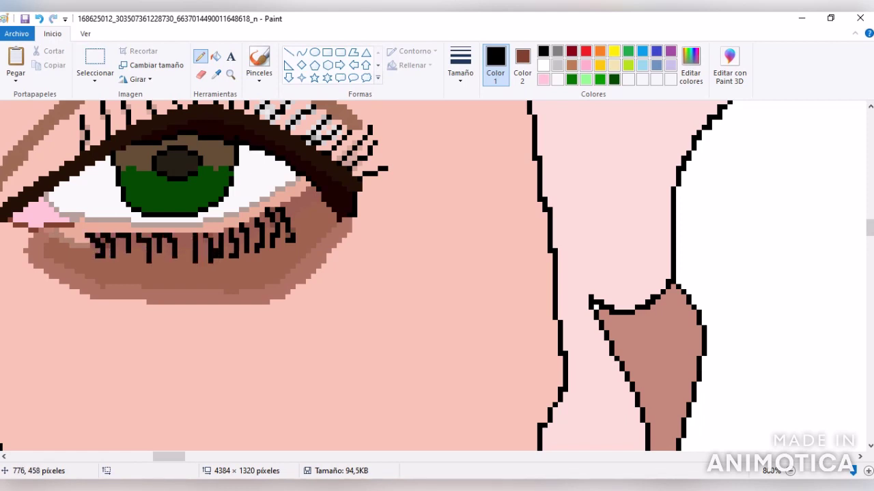
click(287, 243)
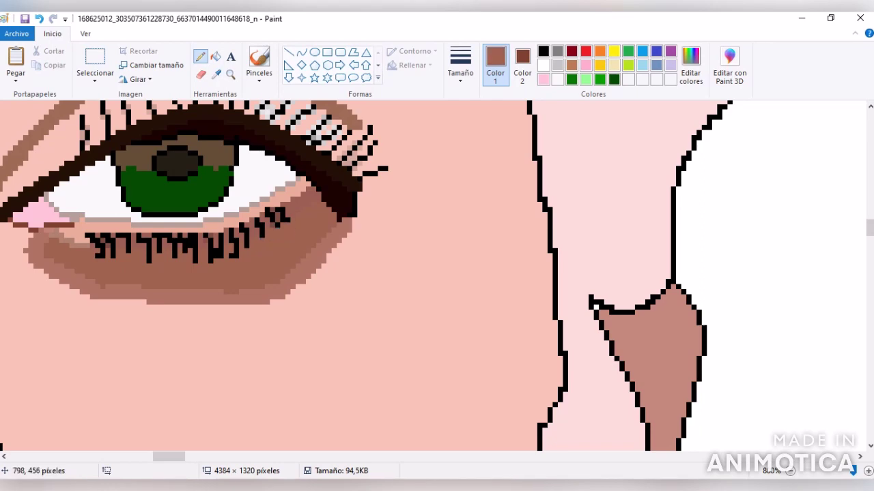
scroll(437, 273, down, 10)
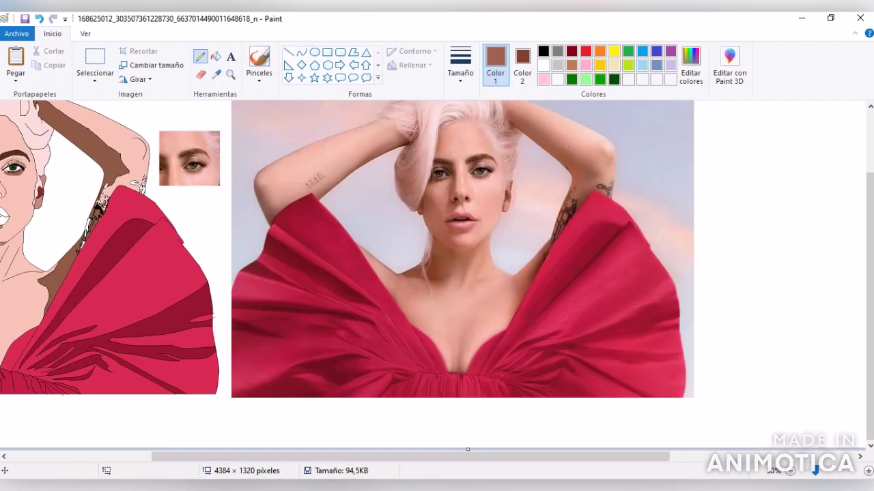
Fill the pupil of the unshaded eye with black.
scroll(437, 273, up, 2)
click(230, 74)
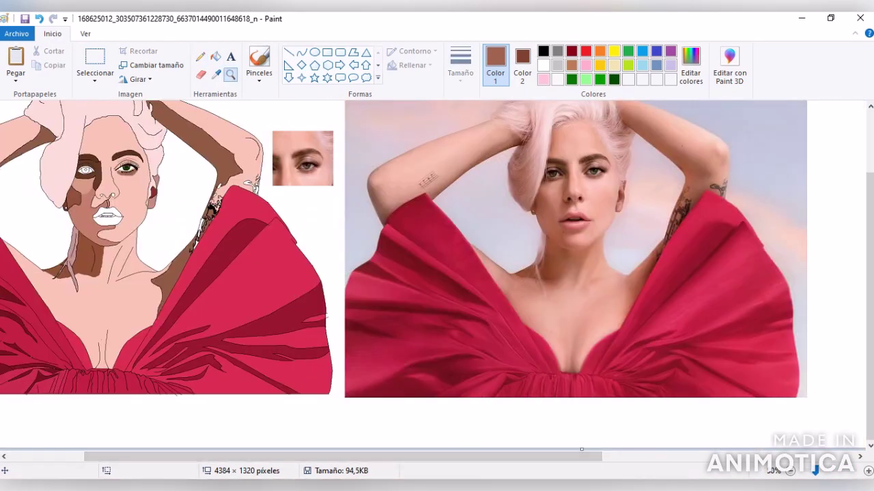
click(205, 184)
click(380, 241)
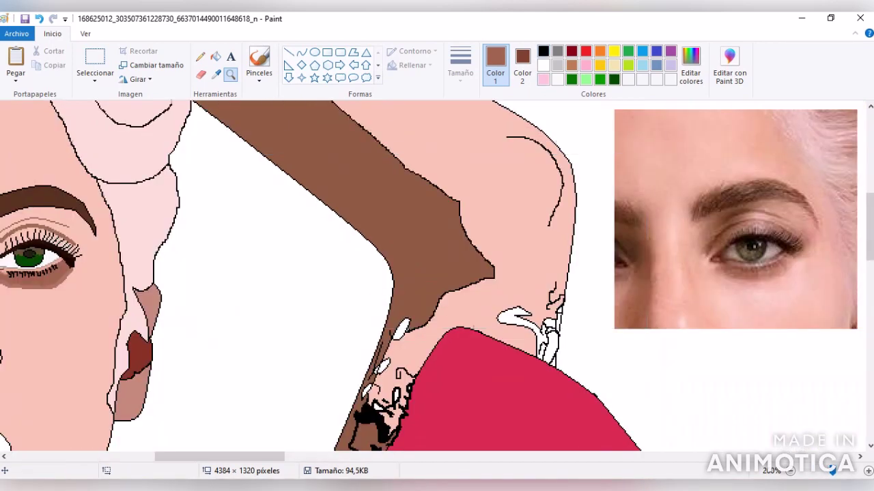
click(543, 51)
click(691, 65)
click(472, 335)
click(318, 335)
click(216, 56)
scroll(433, 276, left, 2)
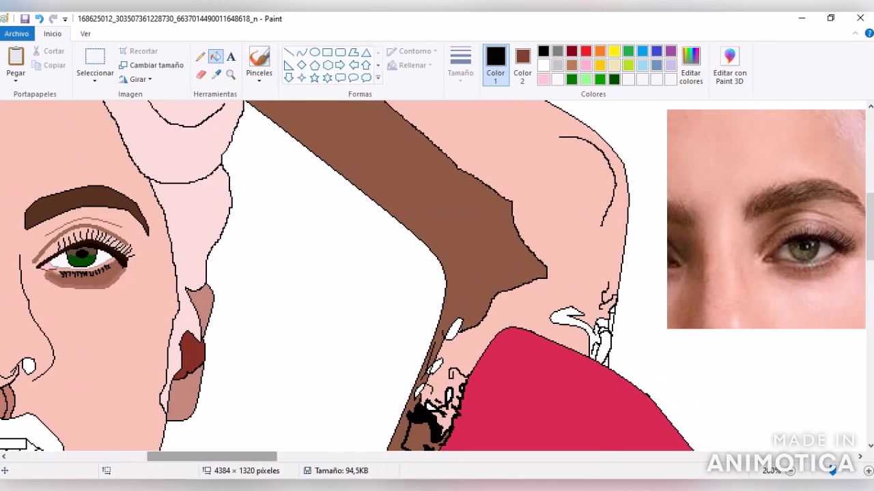
scroll(432, 277, left, 7)
scroll(432, 276, right, 8)
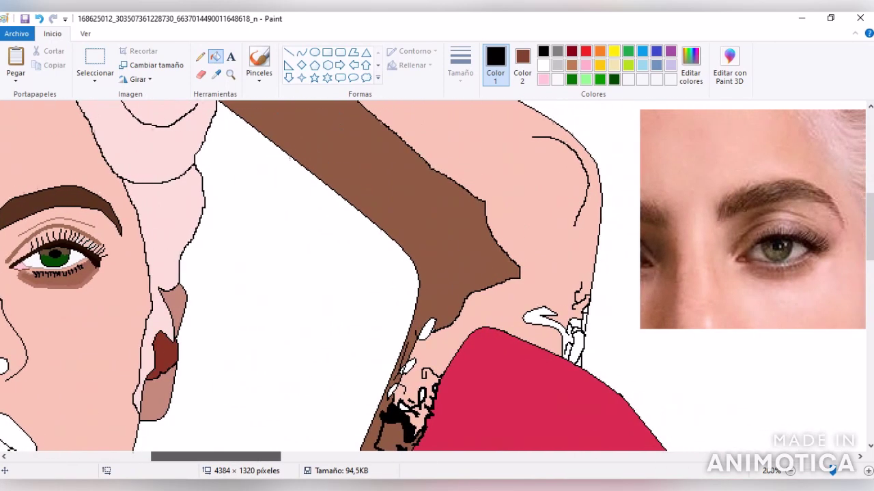
Draw fine lighter brown hair strokes across the unshaded eye's eyebrow.
click(82, 238)
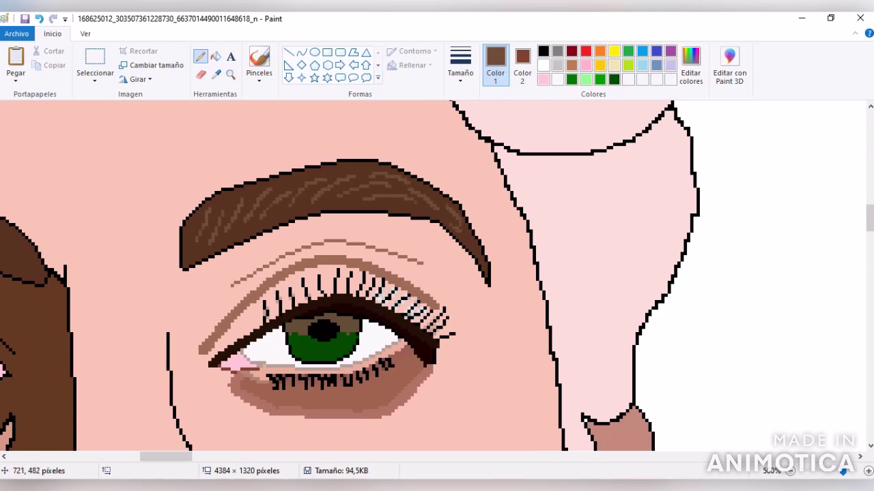
scroll(433, 277, right, 8)
scroll(432, 276, left, 9)
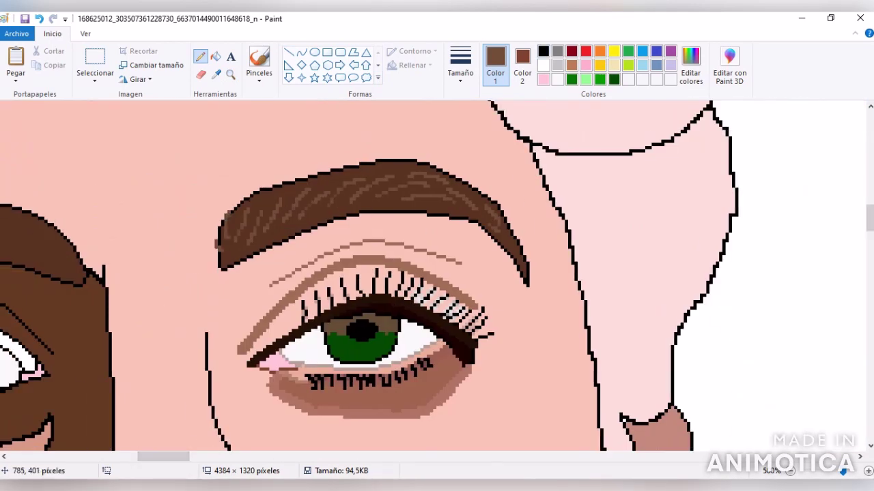
Cover the black outline of the unshaded eye's eyebrow with a brown sampled from the eye photo, using a resized eraser.
scroll(437, 276, right, 8)
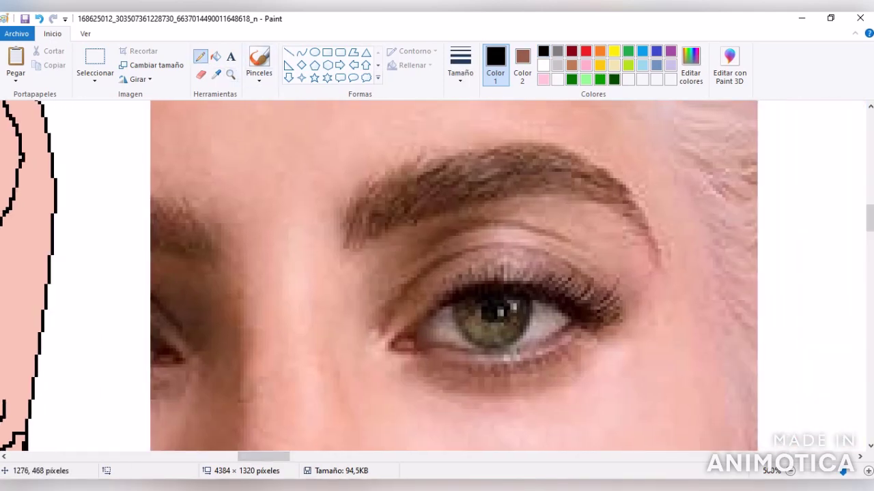
scroll(436, 276, left, 9)
click(200, 74)
click(460, 65)
click(488, 171)
mouse_move(641, 279)
mouse_down()
mouse_move(584, 210)
mouse_move(590, 192)
mouse_move(549, 181)
mouse_move(362, 255)
mouse_move(552, 179)
mouse_up()
drag(849, 471, 823, 471)
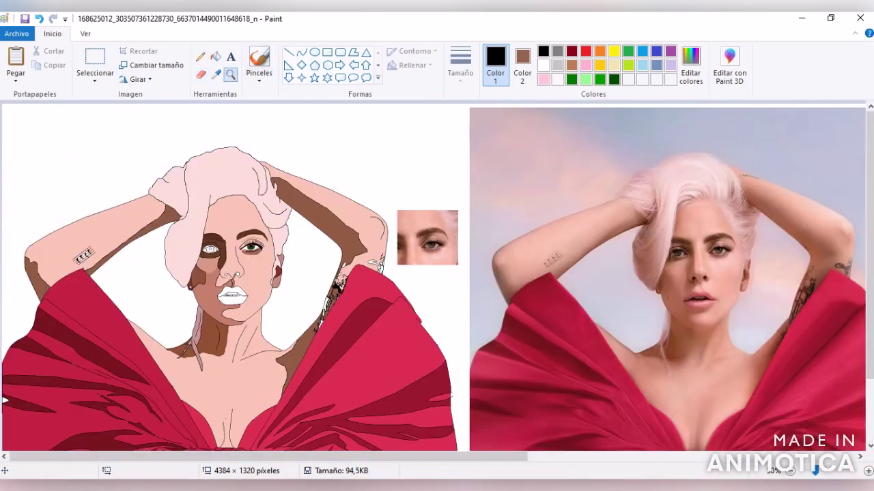
Outline a shadow area between the unshaded eye's brow and eyelid crease and fill it with a brown sampled from the photo.
click(300, 243)
click(216, 75)
click(796, 220)
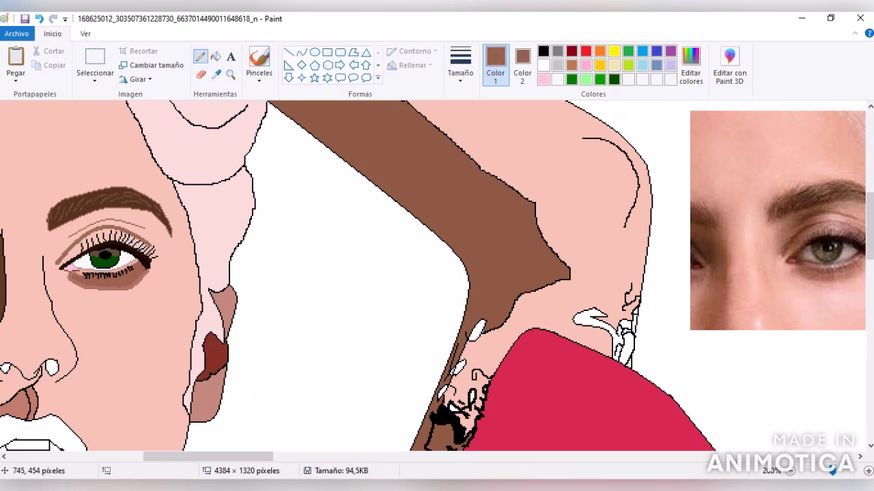
click(230, 74)
click(204, 234)
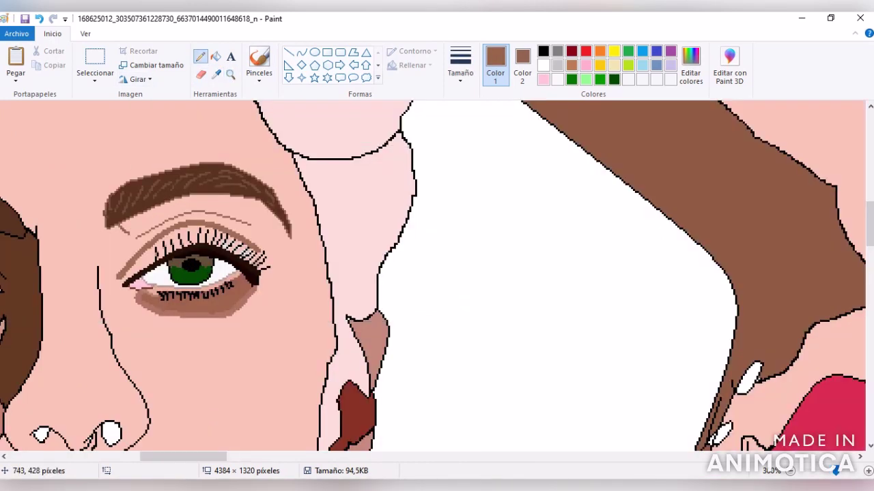
scroll(433, 276, right, 10)
scroll(433, 277, left, 8)
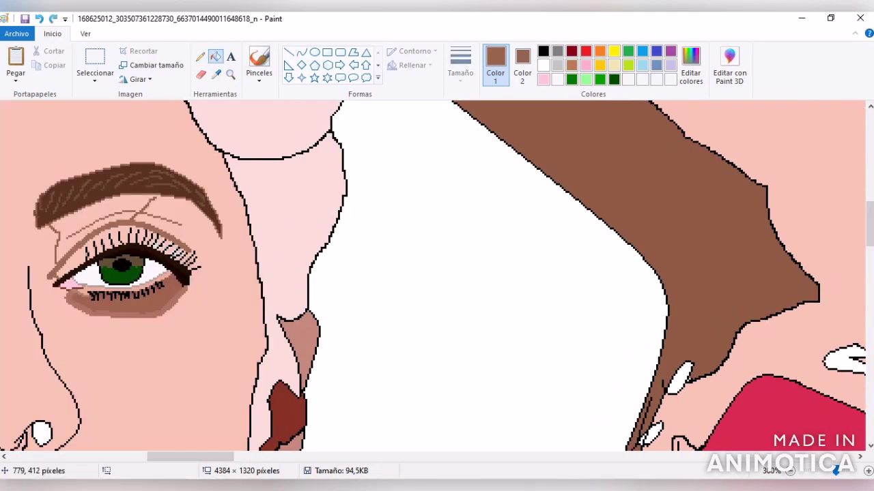
click(215, 74)
click(216, 56)
click(103, 219)
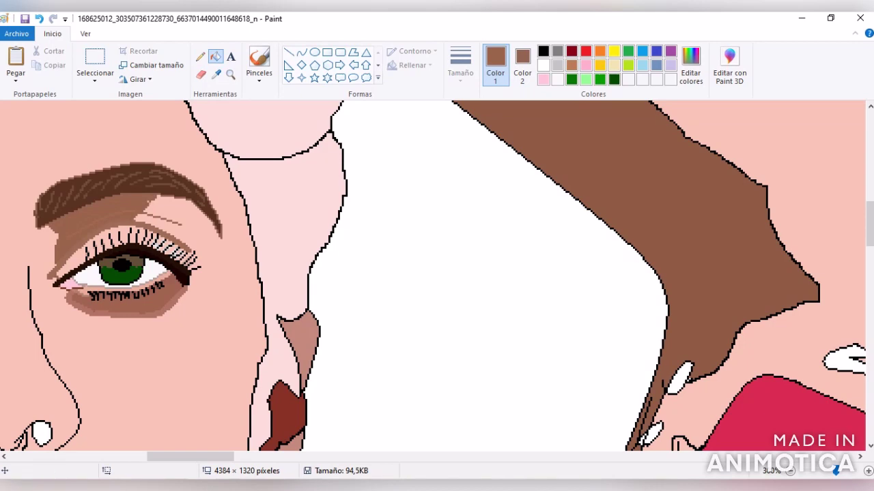
Draw a thin dark brown curve along the upper crease line of the unshaded eye, using a colour sampled from the eye photo.
click(200, 56)
scroll(432, 276, right, 15)
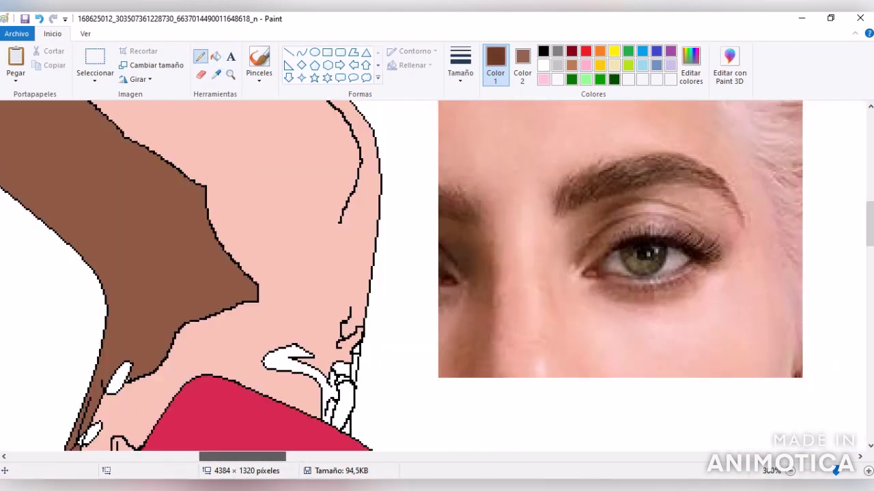
scroll(433, 276, left, 10)
click(301, 51)
drag(258, 233, 380, 222)
drag(321, 225, 318, 214)
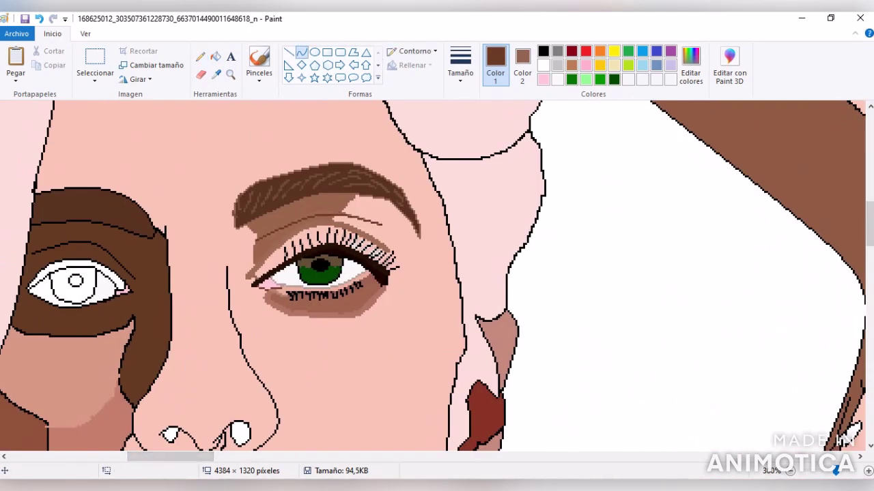
Delete the cropped eye photo beside the drawing, with white as the background colour.
key(ctrl+Page_Down)
key(ctrl+Page_Down)
key(ctrl+Page_Down)
key(ctrl+Page_Up)
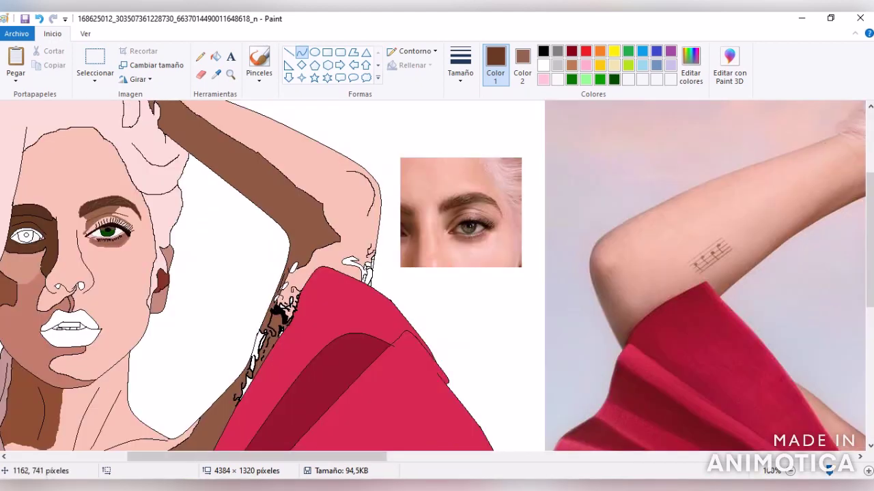
scroll(433, 277, right, 5)
click(95, 65)
click(522, 68)
click(543, 65)
click(95, 81)
click(136, 109)
mouse_move(212, 156)
mouse_down()
mouse_move(249, 164)
mouse_move(336, 279)
mouse_up()
key(Delete)
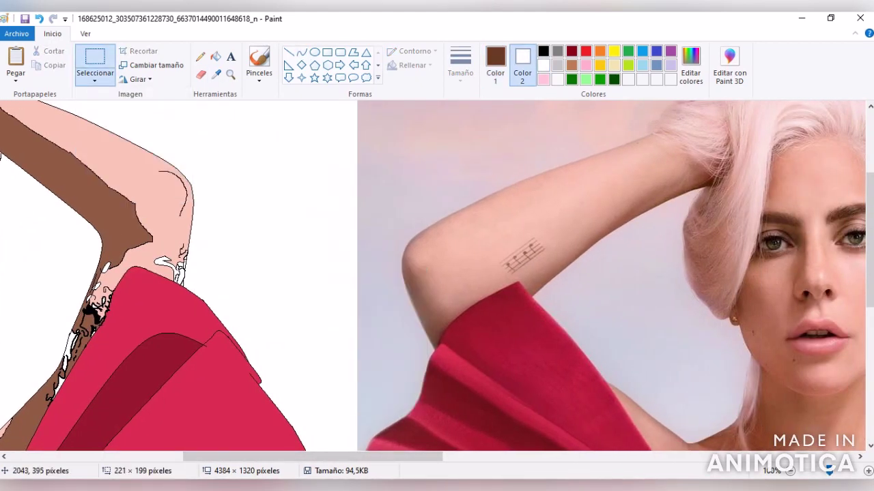
Copy the shaded eye from the reference photo and place the pasted crop between the raised arm and the hair.
right_click(741, 239)
click(757, 258)
drag(312, 456, 139, 457)
right_click(281, 267)
click(301, 305)
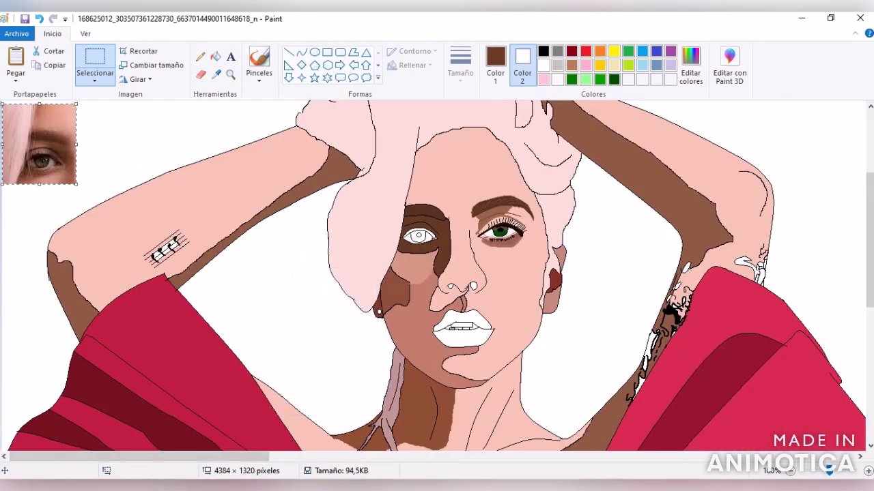
drag(39, 145, 281, 283)
Draw fine dark reddish-brown hair strokes across the shaded eye's eyebrow.
click(231, 73)
click(383, 245)
click(301, 52)
click(200, 56)
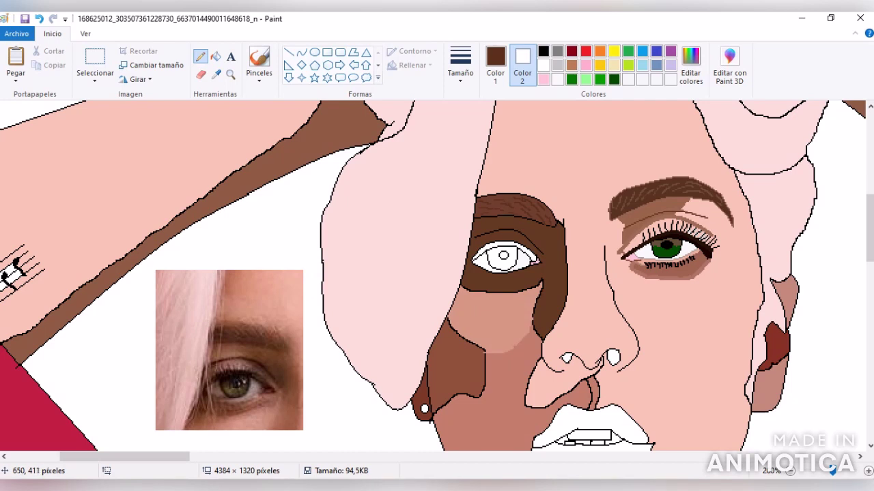
Cover the black outline of the shaded eye's eyebrow with dark reddish brown.
click(495, 65)
click(201, 74)
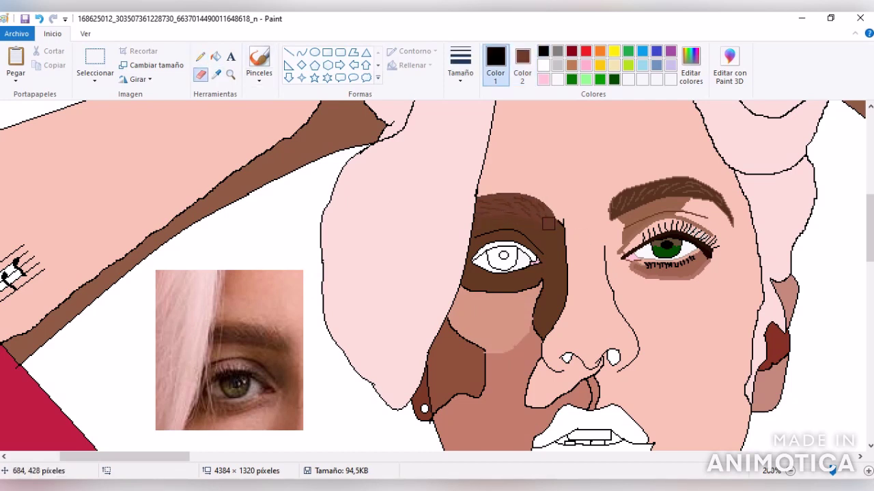
Outline a shading patch at the inner corner of the shaded eye and fill it with brown sampled from the eye photo.
click(216, 74)
click(229, 174)
click(200, 56)
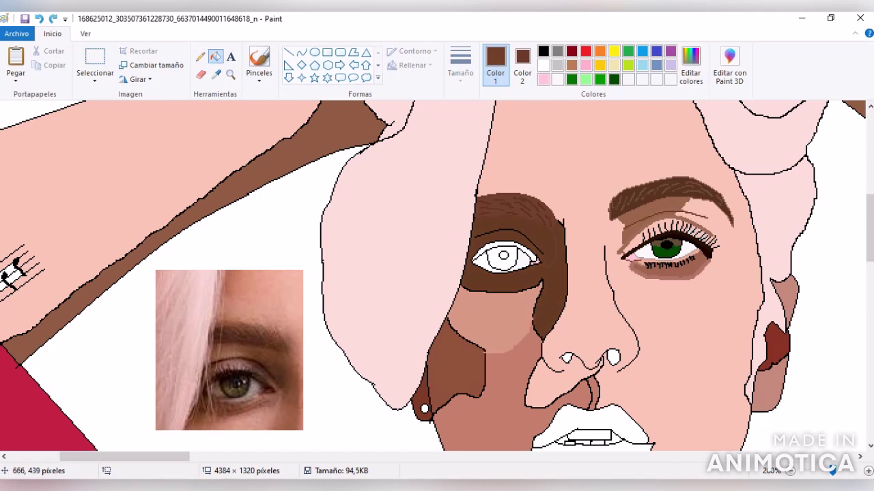
click(230, 74)
click(543, 248)
scroll(318, 213, left, 5)
click(200, 57)
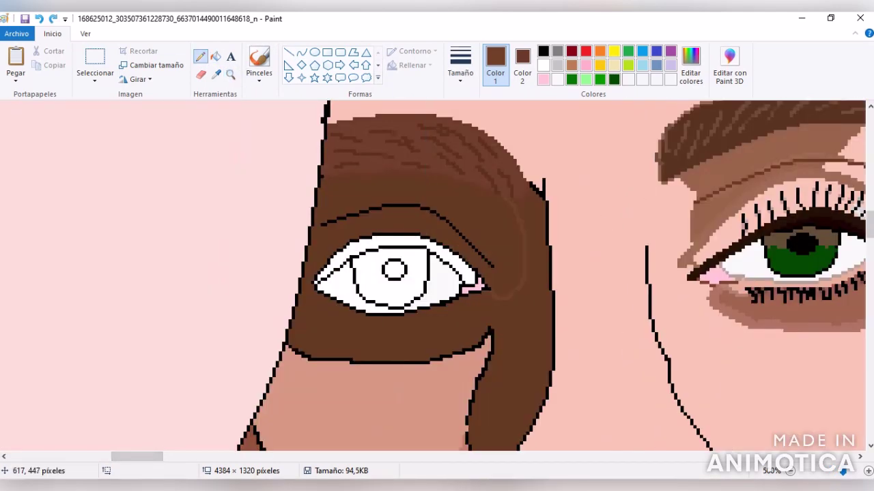
click(216, 57)
Recolour the shadow below the shaded eye and beside the nose lighter brown, and the upper cheek patch dusty pink.
scroll(433, 276, left, 5)
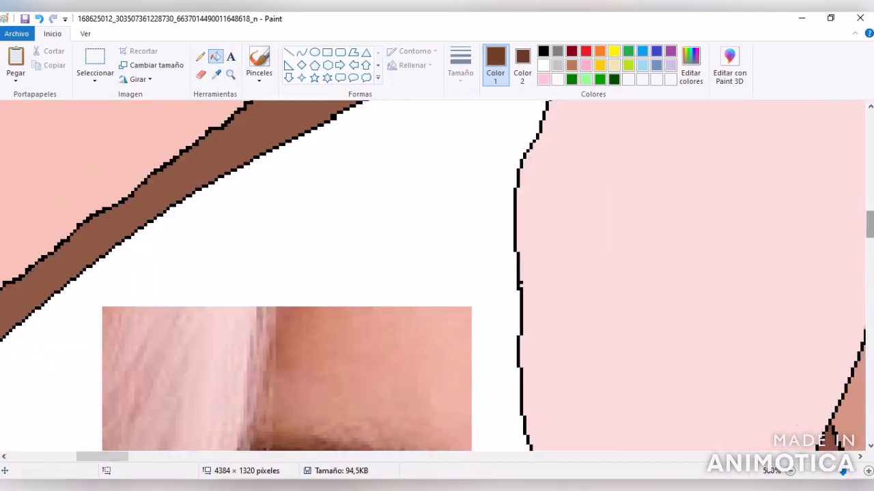
scroll(432, 276, down, 3)
scroll(437, 273, down, 2)
scroll(436, 273, up, 3)
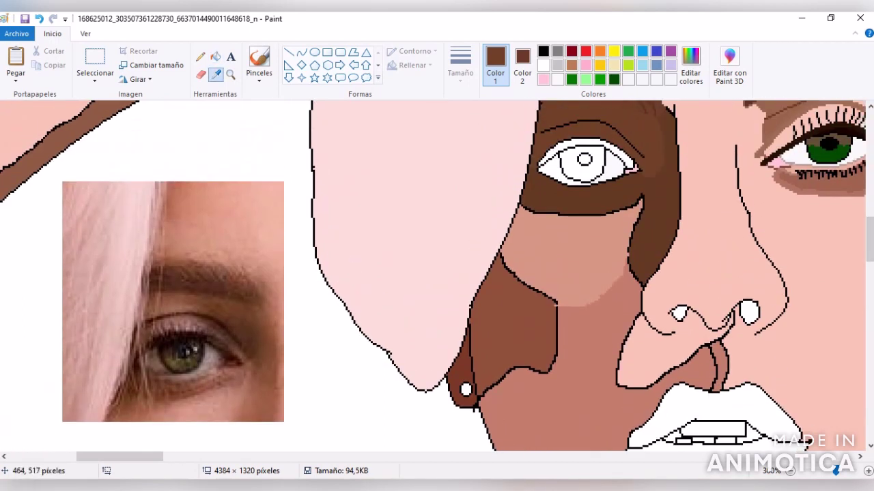
click(217, 74)
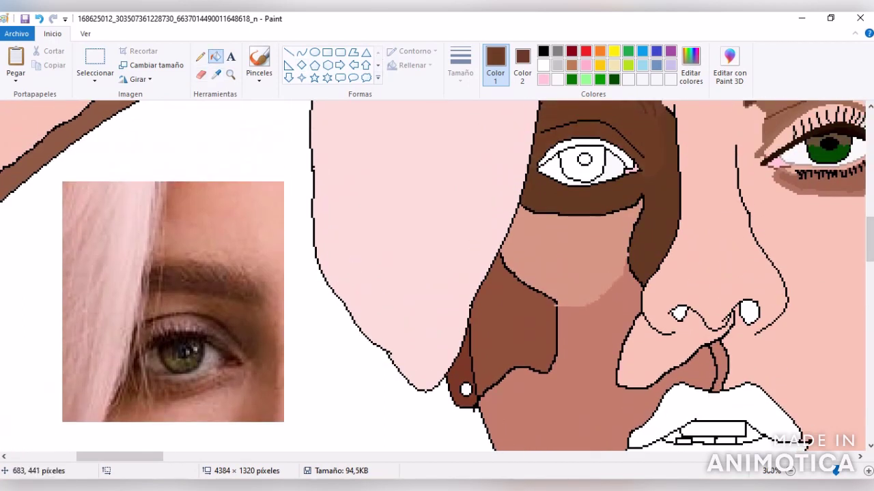
click(216, 74)
click(652, 146)
click(602, 193)
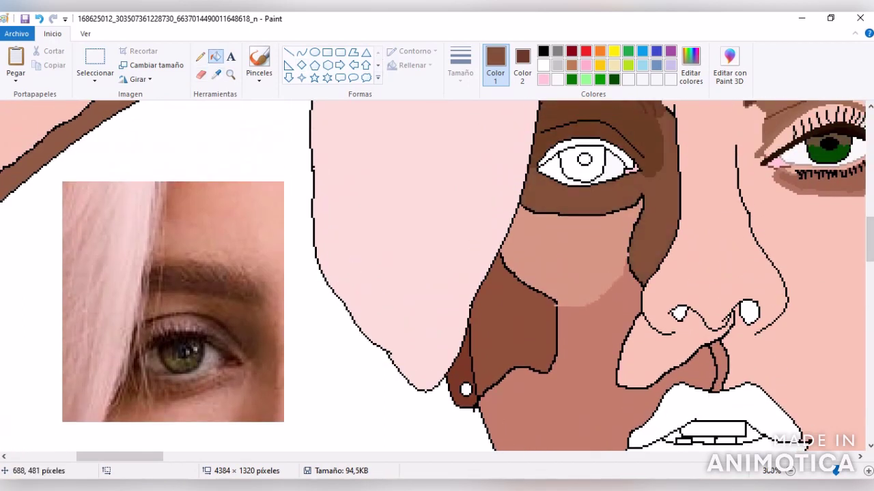
click(217, 74)
click(541, 246)
Draw a thick curve over the shaded eye's upper eyelid crease in dark brown sampled from the eye photo.
click(216, 74)
scroll(437, 273, up, 1)
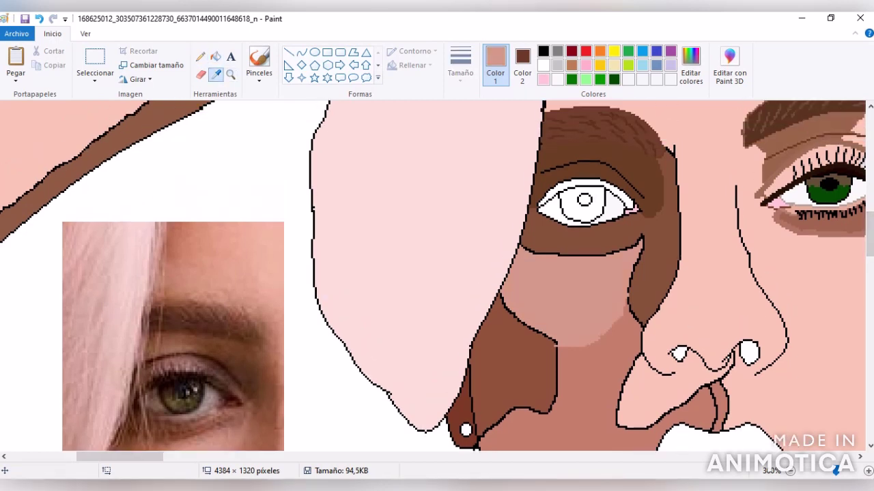
click(181, 393)
click(301, 52)
drag(645, 200, 542, 167)
click(460, 69)
click(489, 126)
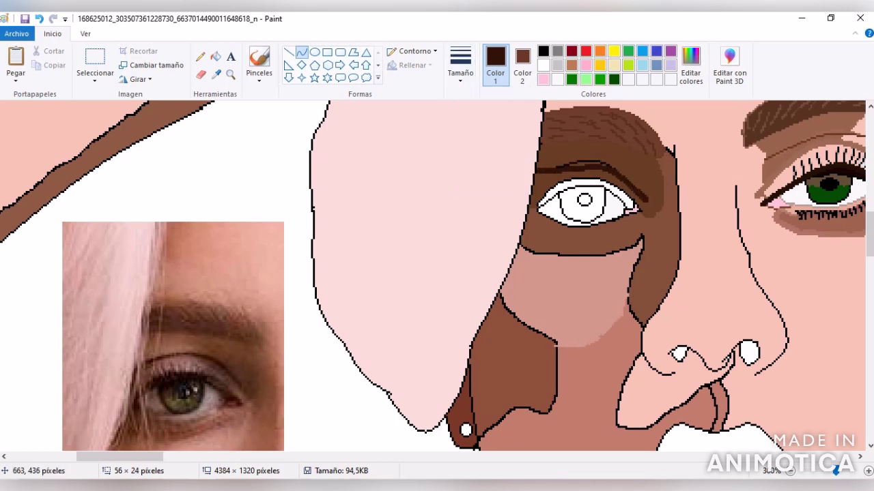
key(ctrl+z)
drag(641, 212, 551, 166)
mouse_move(597, 193)
mouse_down()
mouse_move(610, 182)
mouse_move(608, 150)
mouse_move(618, 146)
mouse_move(600, 137)
mouse_up()
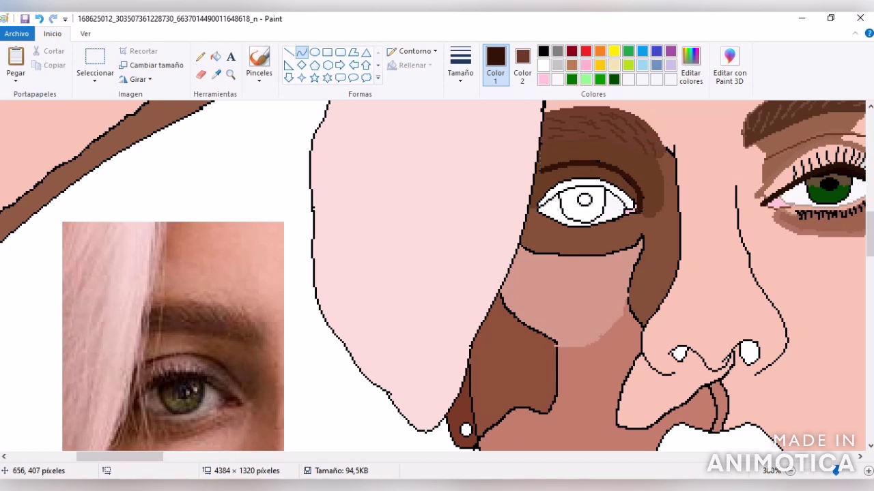
click(200, 56)
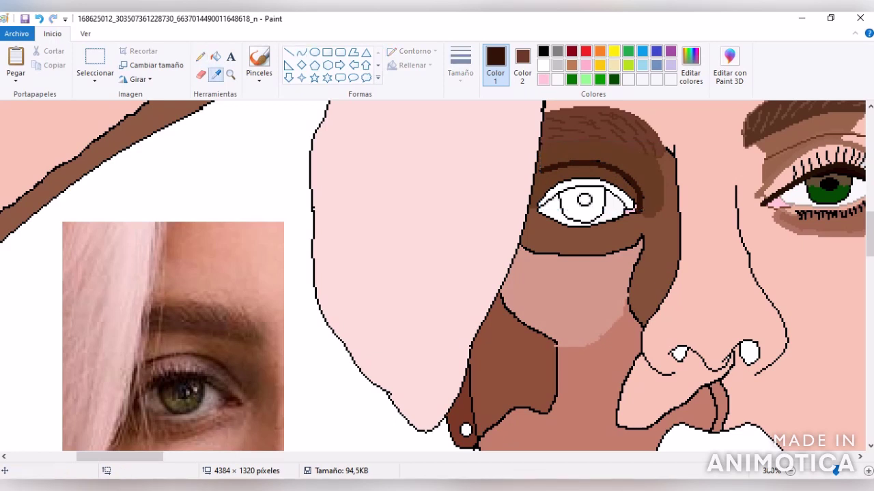
click(216, 74)
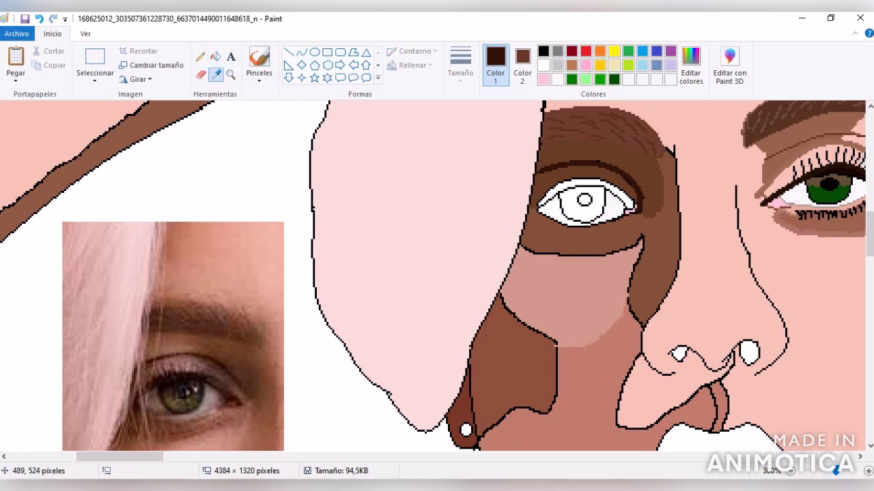
click(512, 369)
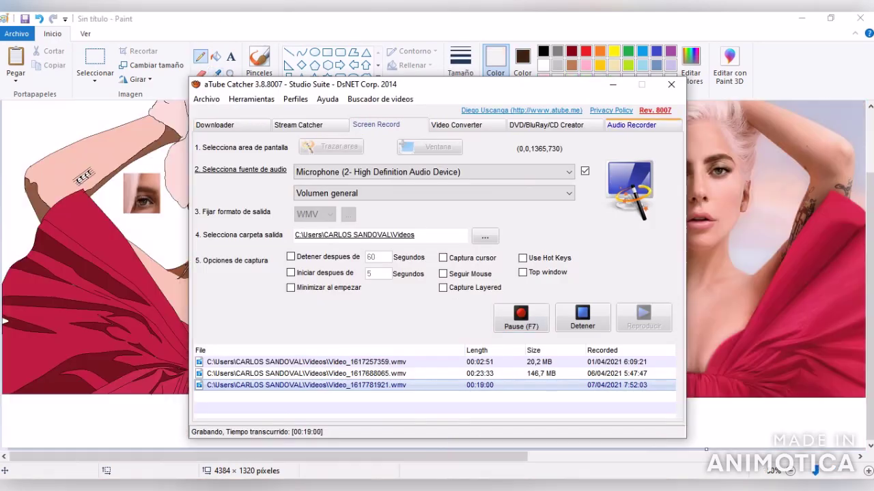
Erase the black outline along the lit side of the nose with a salmon skin tone sampled from the reference photo.
scroll(3, 321, up, 5)
scroll(437, 273, right, 10)
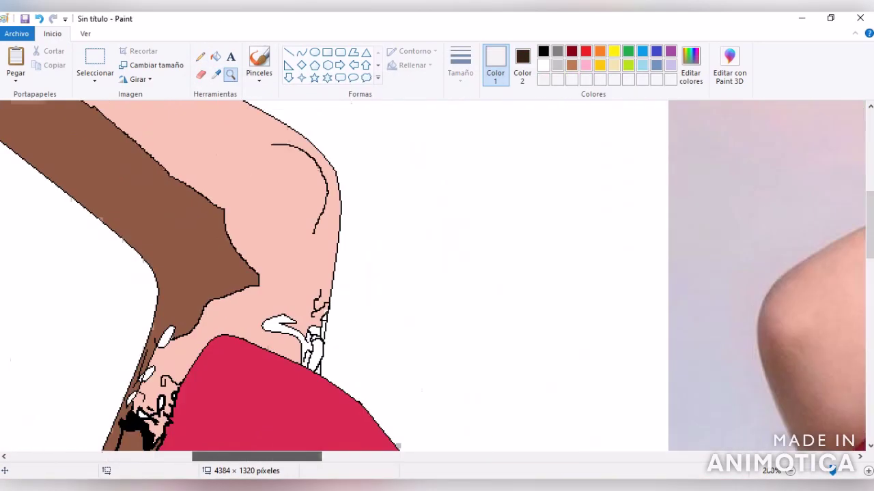
scroll(437, 273, right, 10)
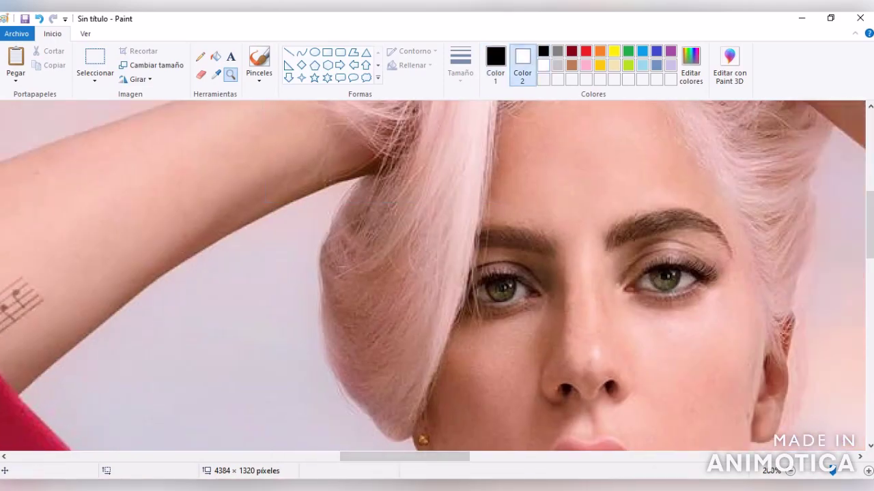
right_click(665, 311)
scroll(437, 273, left, 10)
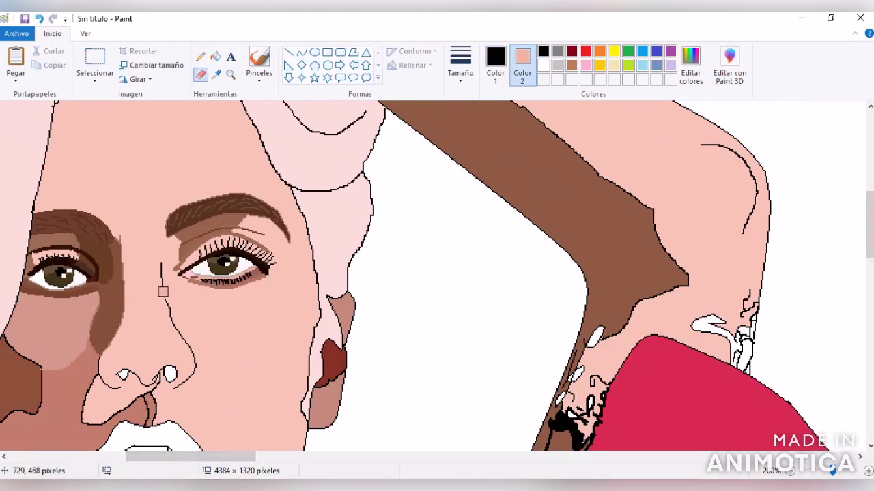
Fill both nostrils with dark reddish brown sampled from the reference photo.
scroll(436, 273, right, 10)
click(217, 74)
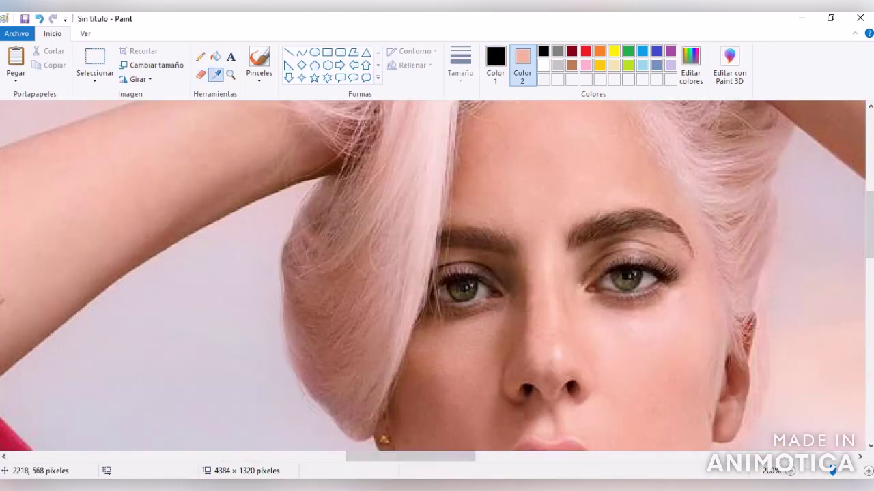
click(656, 246)
scroll(437, 273, left, 3)
scroll(437, 273, left, 8)
click(215, 56)
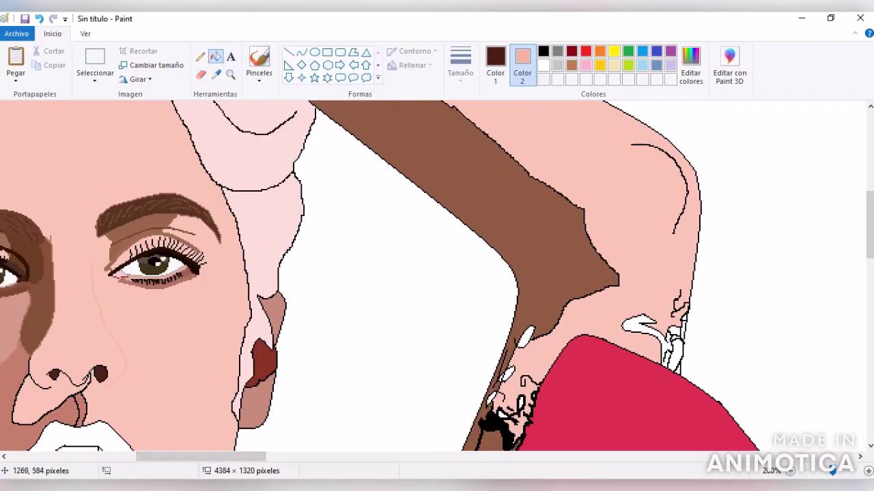
Narrow the nostril on the lit side of the nose with light pink sampled from the face.
scroll(437, 273, down, 2)
scroll(436, 273, up, 3)
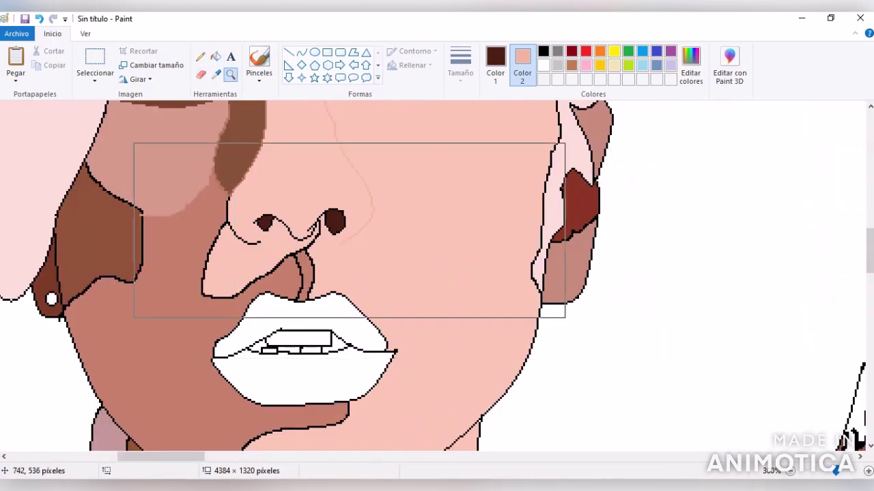
click(217, 73)
click(383, 273)
click(200, 56)
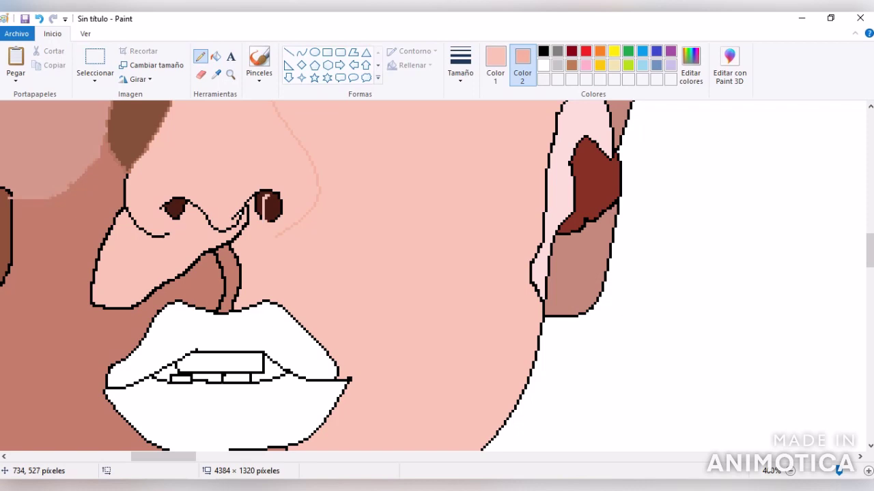
click(215, 56)
Copy the nose from the reference photo and paste the crop into the white space between the ear and the tattooed arm.
scroll(437, 273, down, 3)
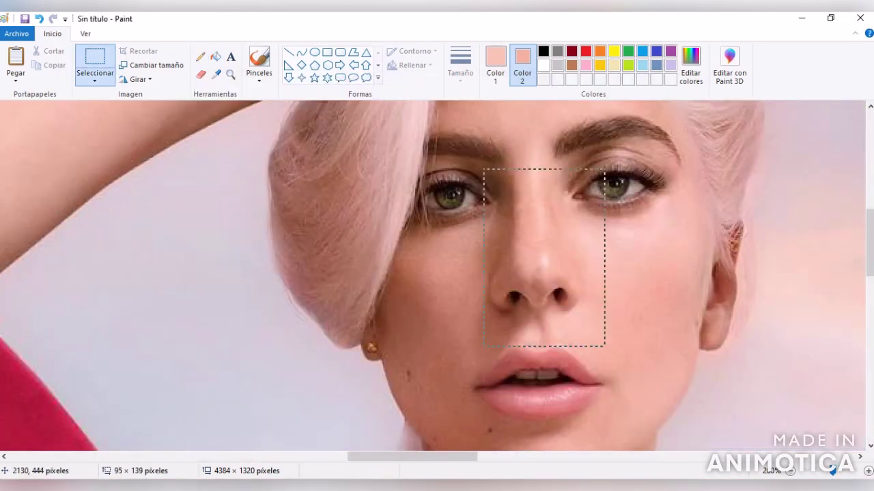
right_click(551, 267)
click(584, 286)
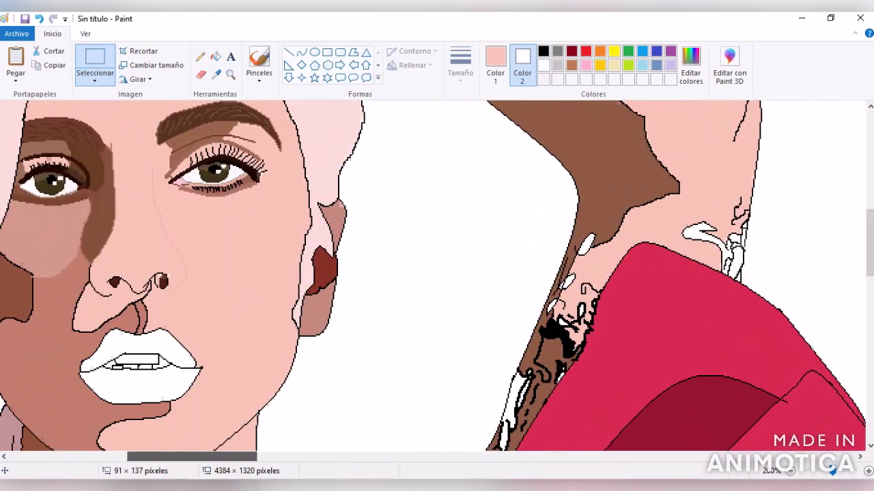
drag(389, 195, 462, 273)
right_click(429, 242)
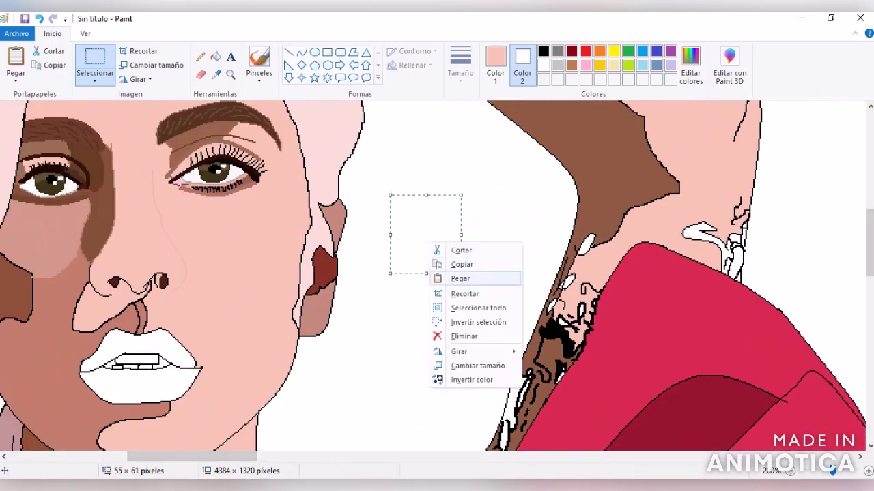
key(Return)
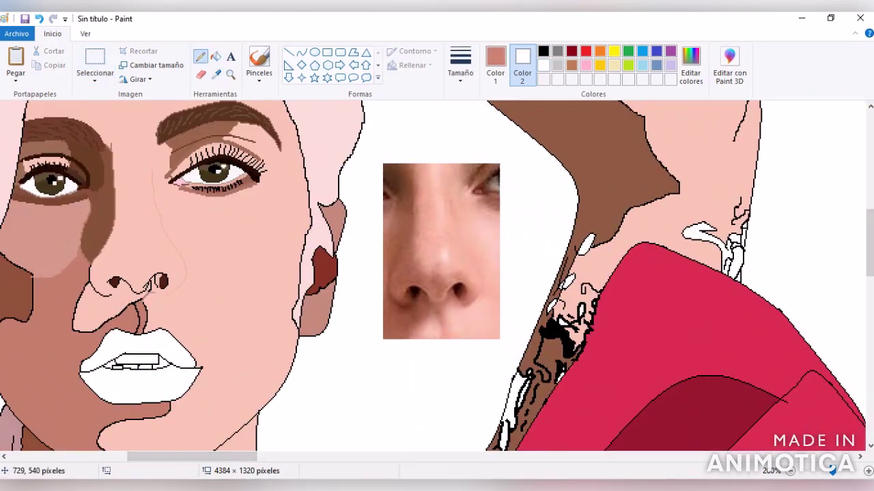
Draw and shade a dusty-rose shadow under the lit-side nostril and its wing, using the Curve tool and pencil.
click(231, 74)
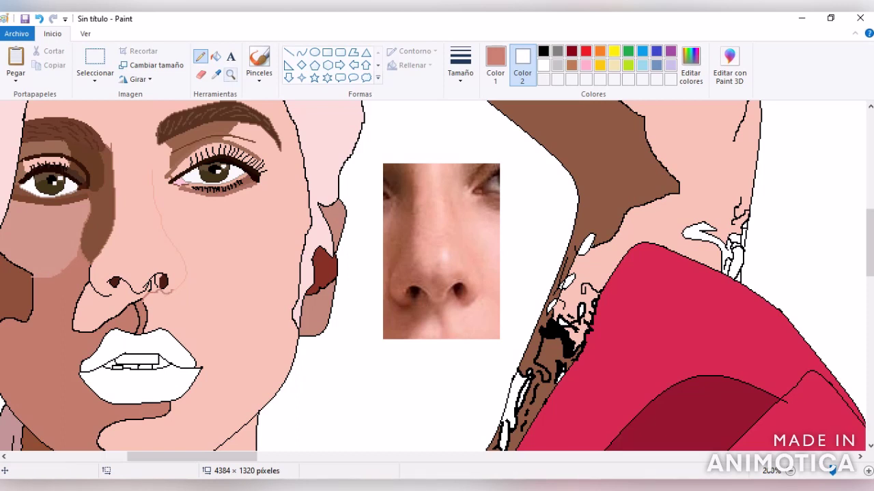
click(257, 234)
click(257, 235)
click(301, 51)
drag(301, 202, 268, 237)
key(ctrl+z)
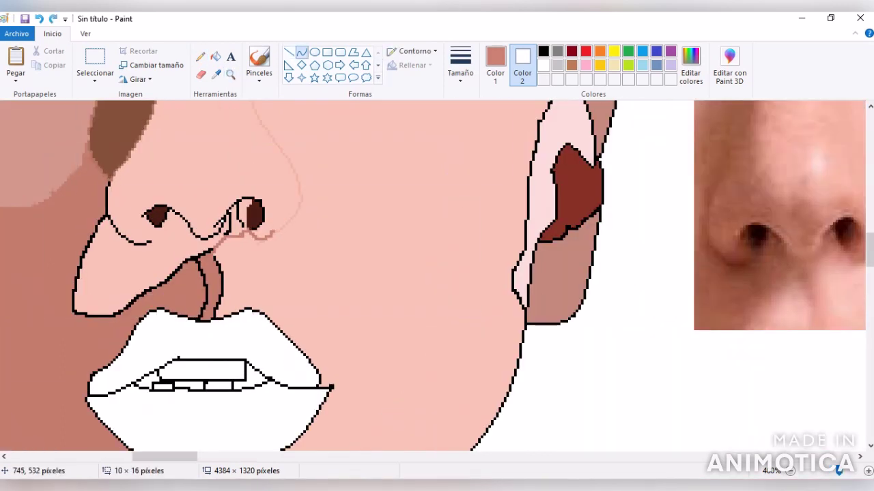
scroll(437, 273, right, 5)
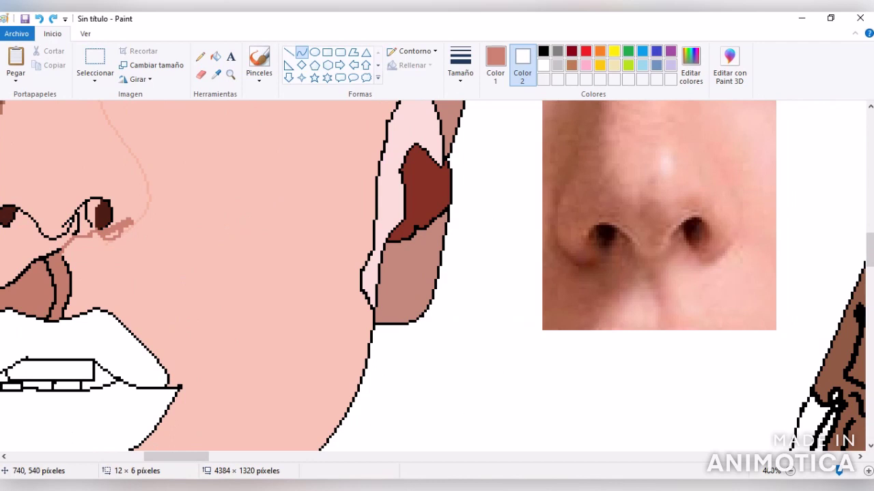
key(alt+h)
key(p)
key(1)
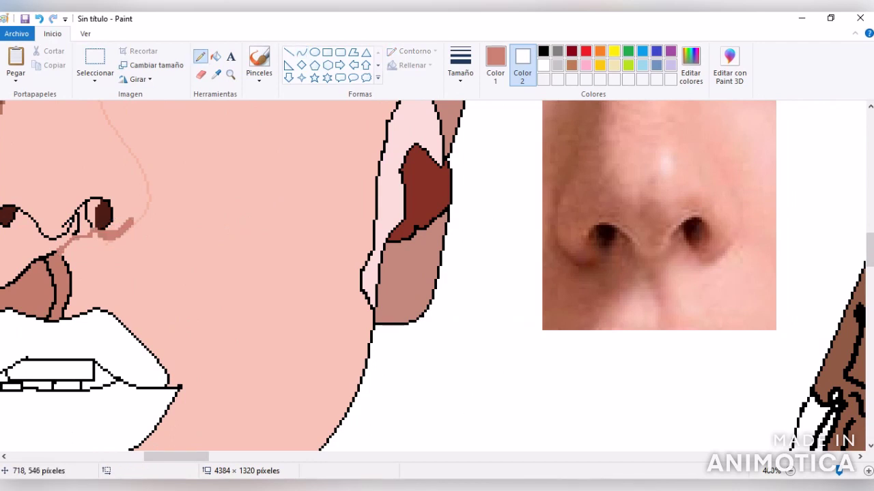
key(alt+h)
key(f)
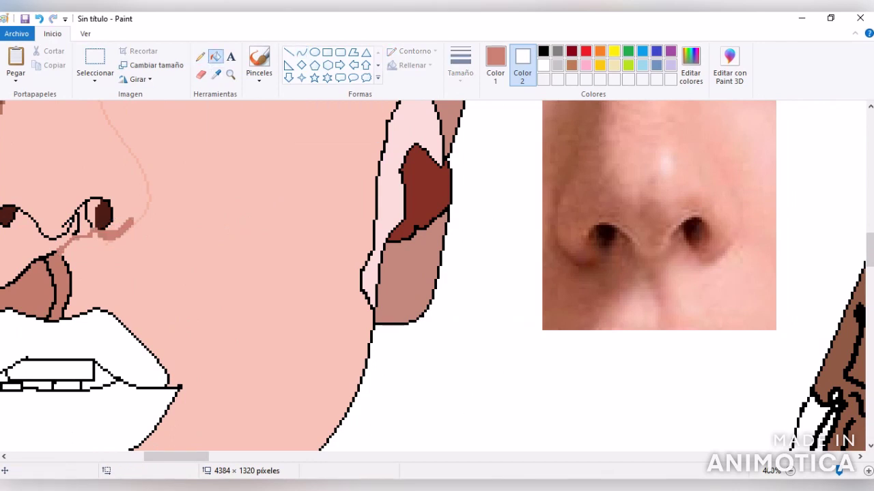
Recolour the cheek and jaw shadow on the shaded side of the face with a sampled reddish brown.
key(alt+h)
key(p)
key(1)
key(alt+h)
key(k)
click(205, 273)
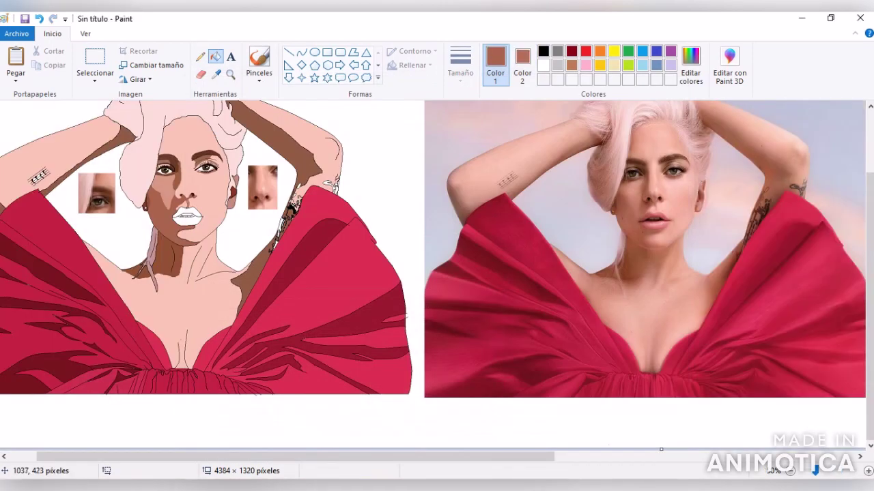
Fill the shaded side and wing of the nose with reddish brown.
key(ctrl+Page_Up)
key(ctrl+Page_Up)
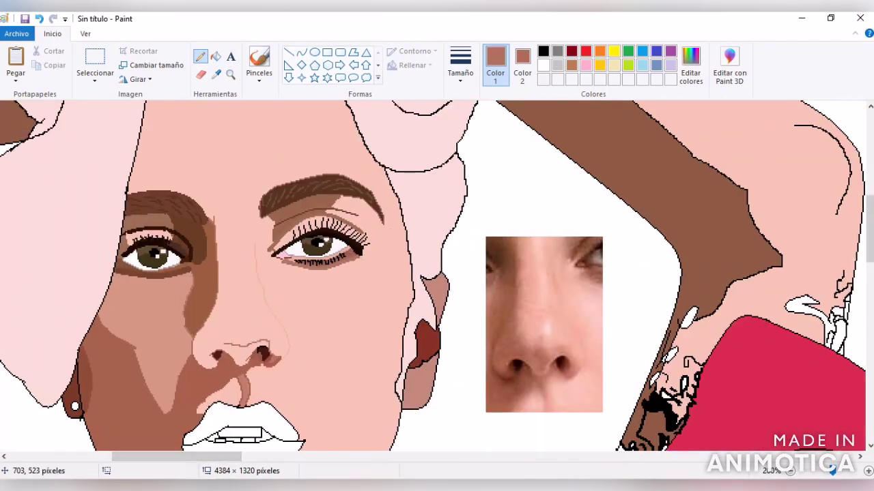
click(216, 56)
click(205, 335)
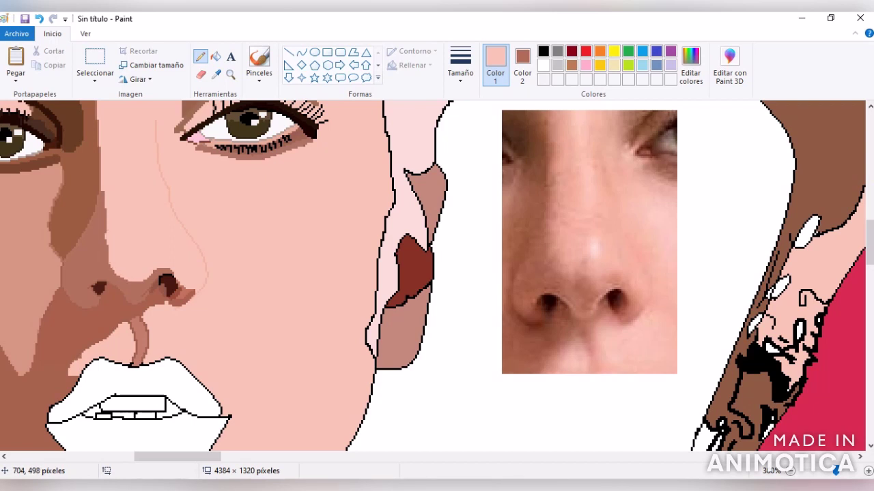
Paint a pale-pink highlight on the nose tip and a straight one about 50 px long along the nose bridge.
click(217, 74)
click(409, 286)
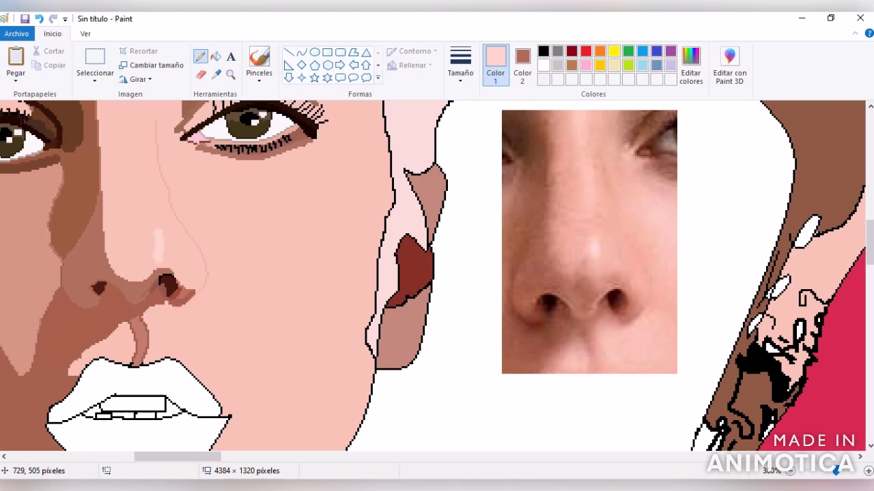
scroll(436, 273, up, 3)
click(288, 52)
drag(154, 306, 150, 203)
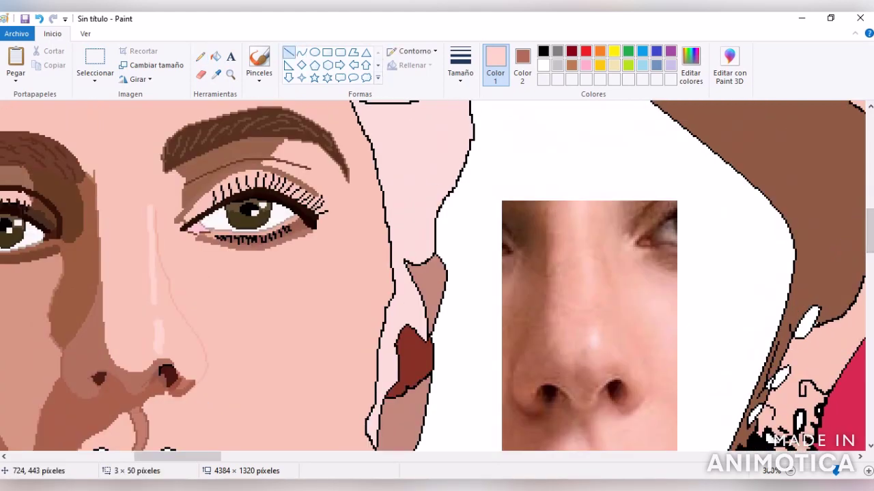
drag(836, 471, 814, 471)
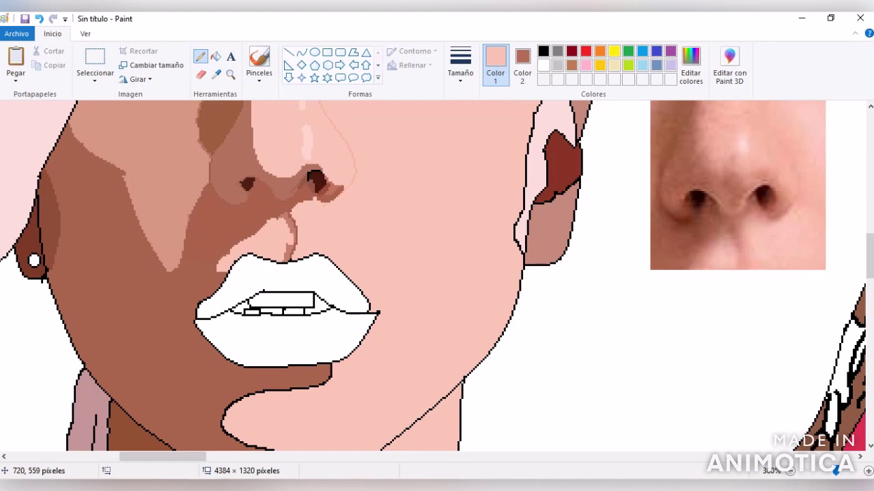
mouse_move(835, 471)
mouse_down()
mouse_move(814, 471)
mouse_move(829, 471)
mouse_up()
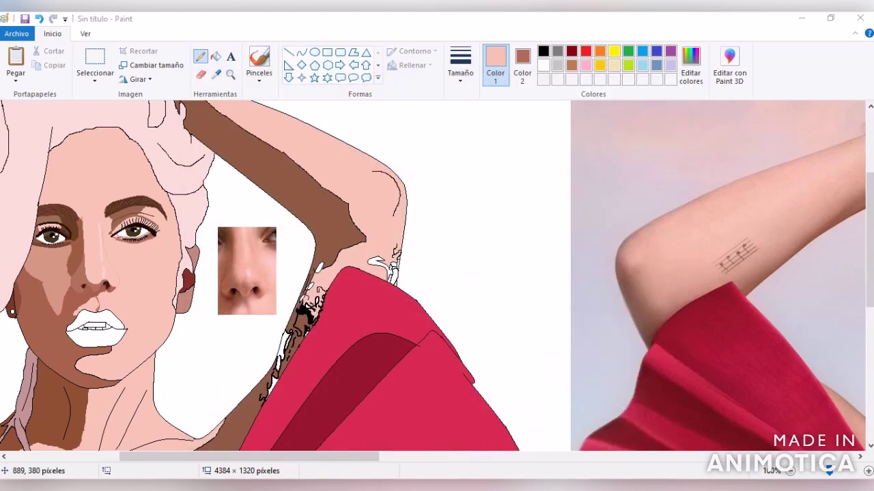
Try to extend the pale-pink skin beside the upper lip with a short pencil stroke in the sampled skin tone.
mouse_move(250, 457)
mouse_down()
mouse_move(348, 457)
mouse_move(241, 456)
mouse_move(320, 457)
mouse_move(252, 457)
mouse_up()
click(231, 74)
click(75, 249)
click(322, 260)
click(216, 73)
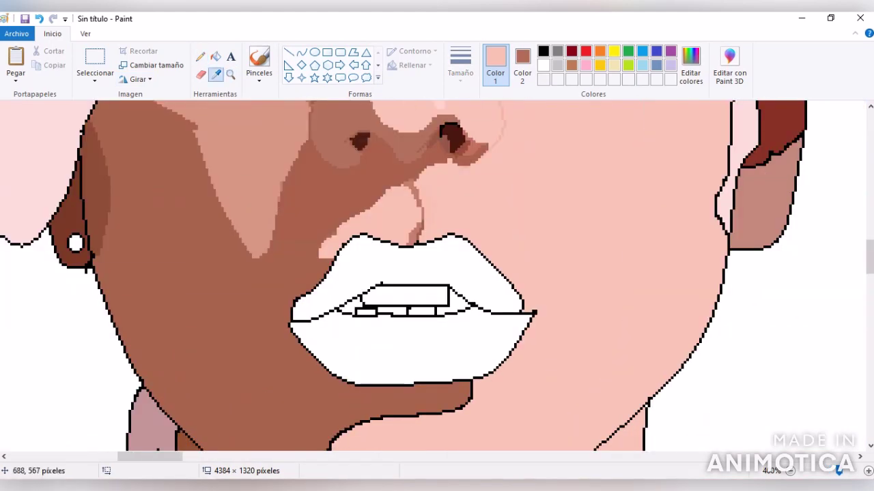
click(332, 232)
drag(323, 245, 307, 251)
scroll(437, 273, right, 5)
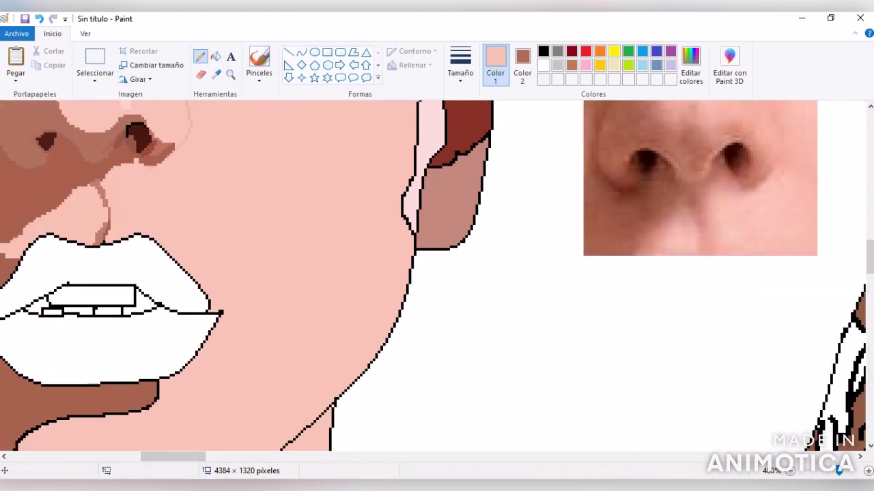
scroll(437, 273, down, 2)
scroll(437, 273, down, 1)
scroll(437, 273, left, 2)
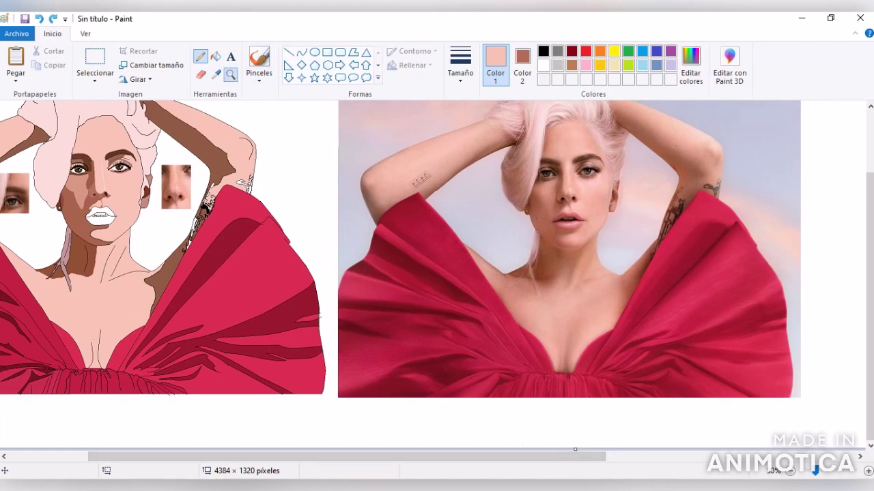
Trim the pale-pink tip above the shaded lip corner by painting over it with the sampled reddish brown.
click(230, 73)
click(262, 199)
click(142, 276)
click(216, 74)
click(111, 277)
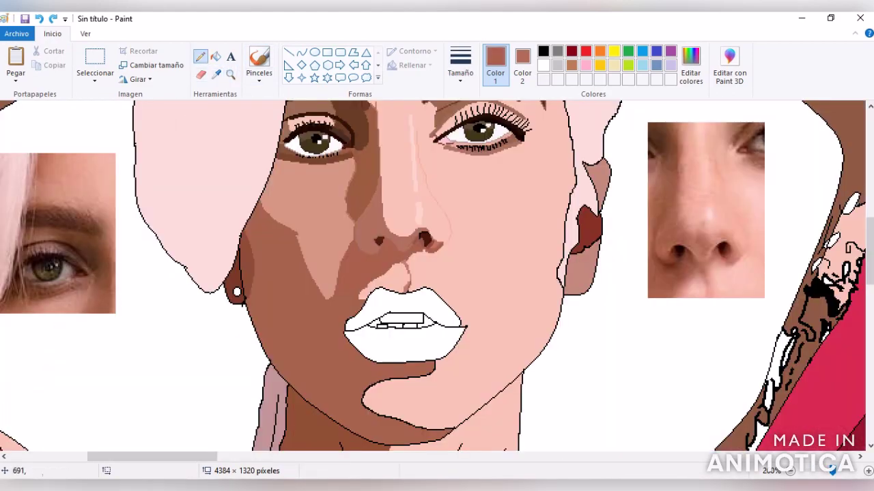
mouse_move(153, 456)
mouse_down()
mouse_move(423, 457)
mouse_move(136, 456)
mouse_move(436, 457)
mouse_move(147, 457)
mouse_up()
click(216, 56)
scroll(451, 314, up, 3)
click(216, 74)
click(68, 307)
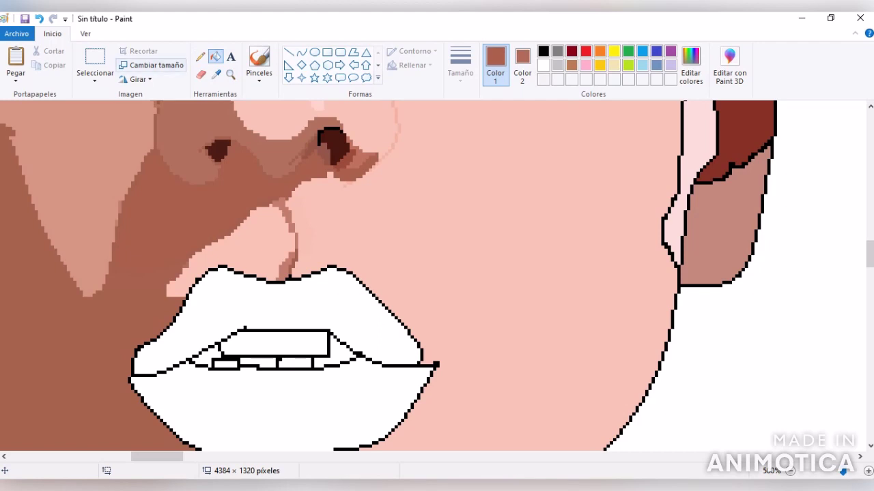
click(200, 56)
drag(184, 286, 178, 294)
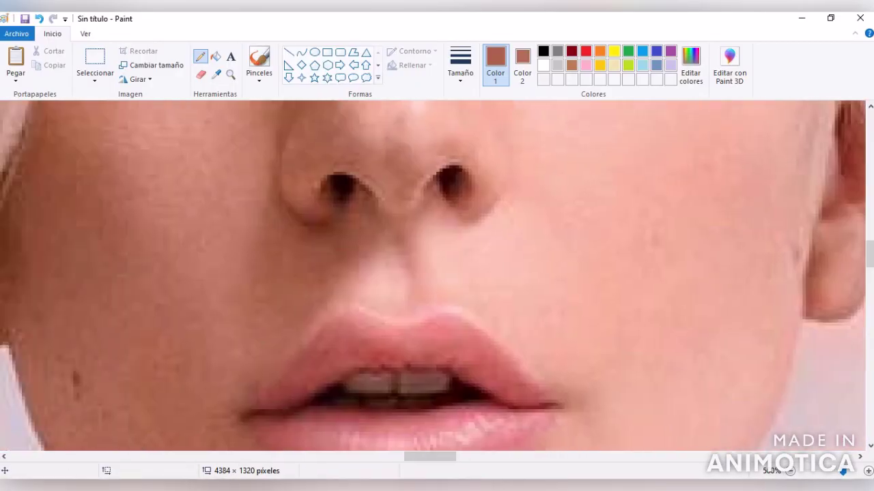
Draw a thin salmon band with the pencil from the tip of the shaded cheek's lighter patch to the upper lip.
click(201, 74)
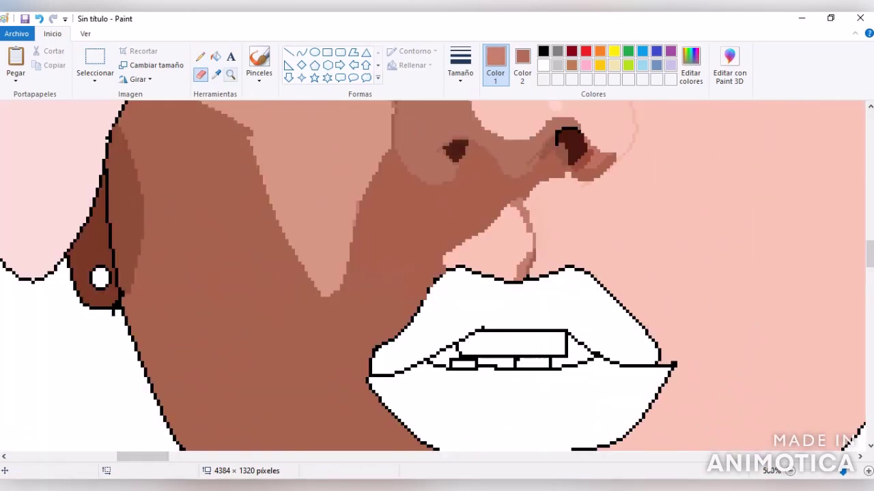
click(200, 56)
drag(362, 295, 433, 270)
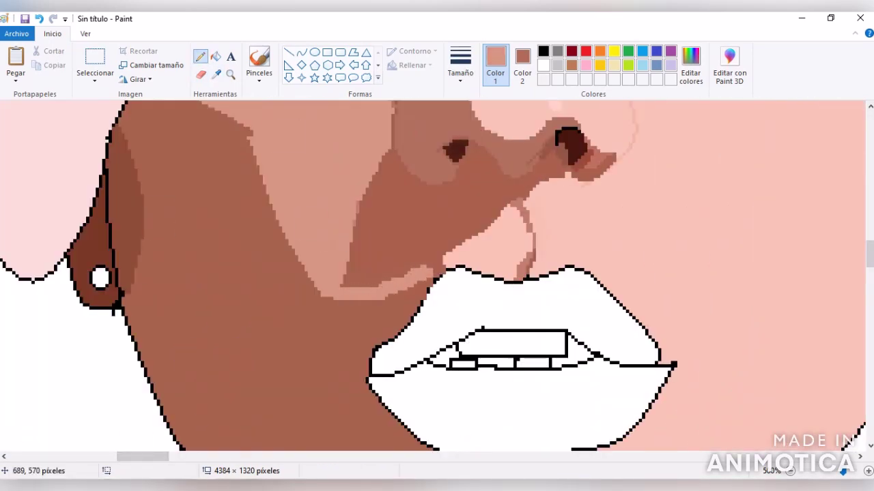
Fill the lips with rose red and the mouth corners with near-black brown sampled from the reference photo.
scroll(437, 273, down, 2)
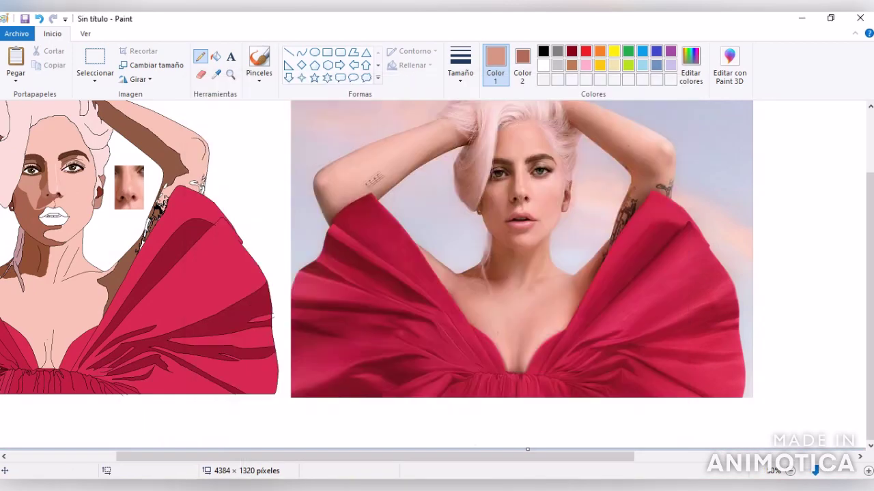
click(216, 56)
click(216, 74)
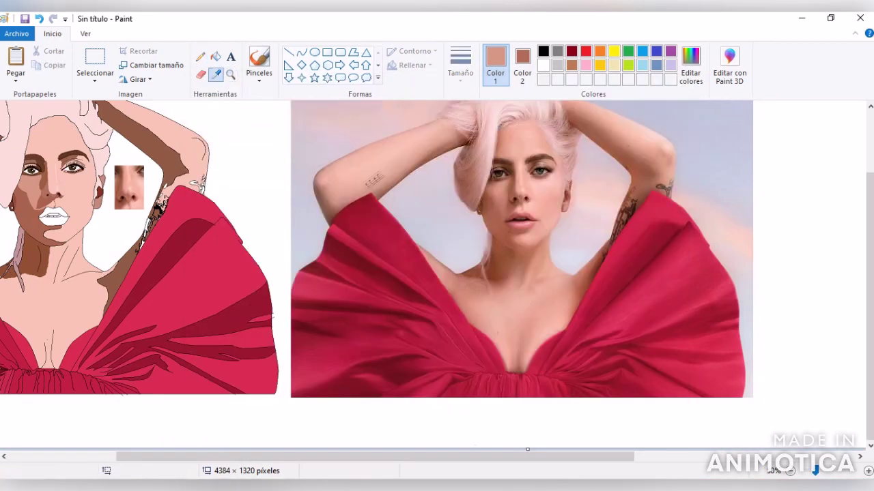
click(170, 198)
drag(376, 456, 307, 456)
click(230, 75)
click(572, 219)
click(216, 74)
click(312, 143)
mouse_move(440, 456)
mouse_down()
mouse_move(172, 457)
mouse_move(388, 456)
mouse_up()
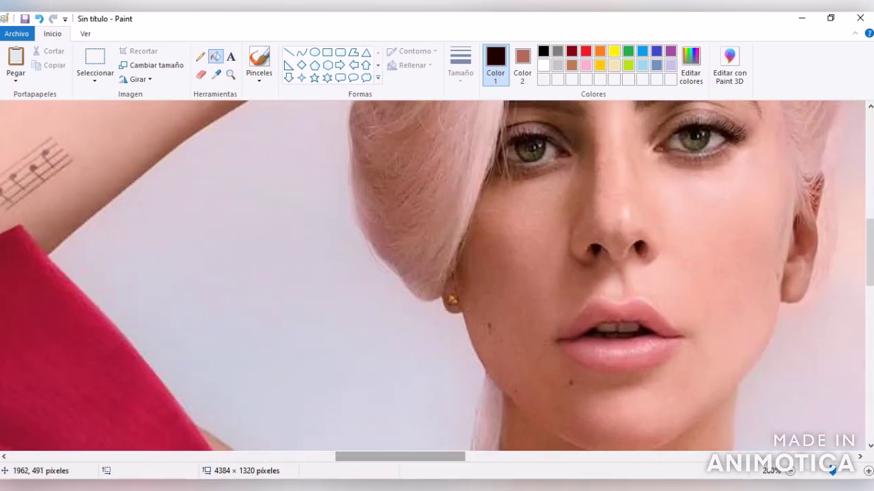
click(199, 56)
scroll(433, 276, left, 10)
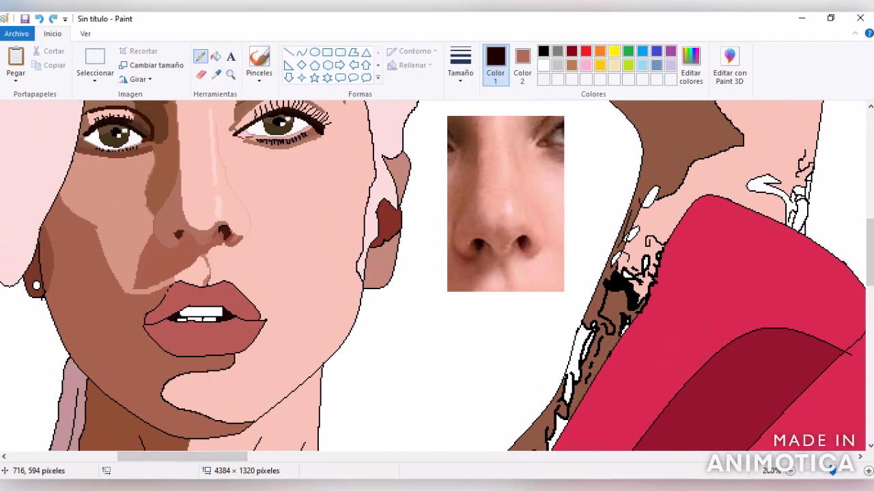
Recolour the lighter patch on the shaded cheek pale salmon and redraw the nostrils in near-black brown.
ctrl+scroll(202, 315, down, 2)
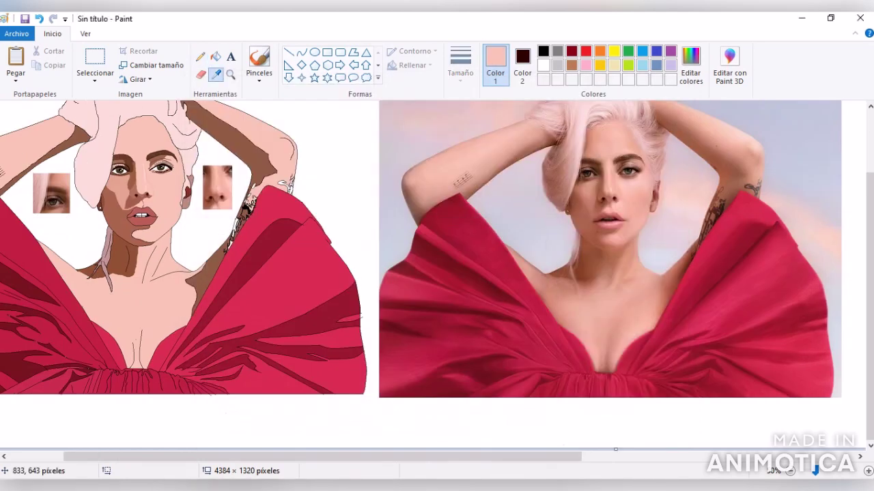
click(230, 73)
click(440, 168)
click(216, 74)
click(409, 226)
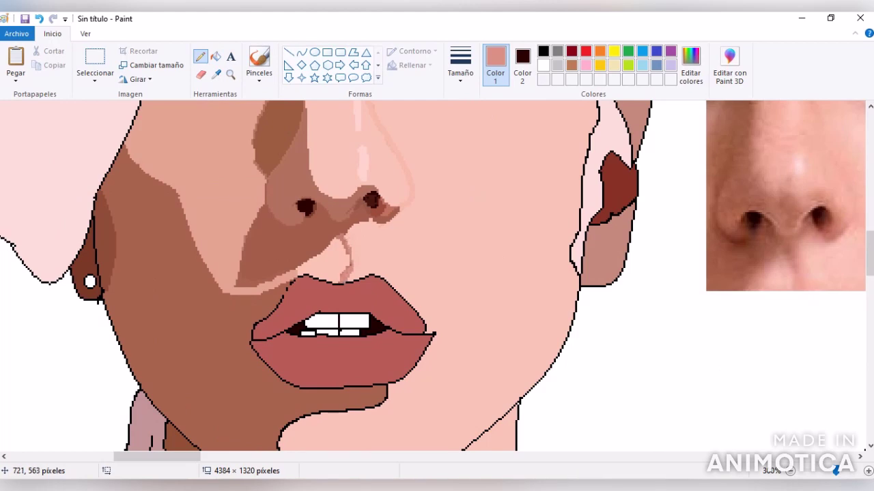
key(ctrl+Page_Down)
key(ctrl+Page_Down)
key(ctrl+Page_Down)
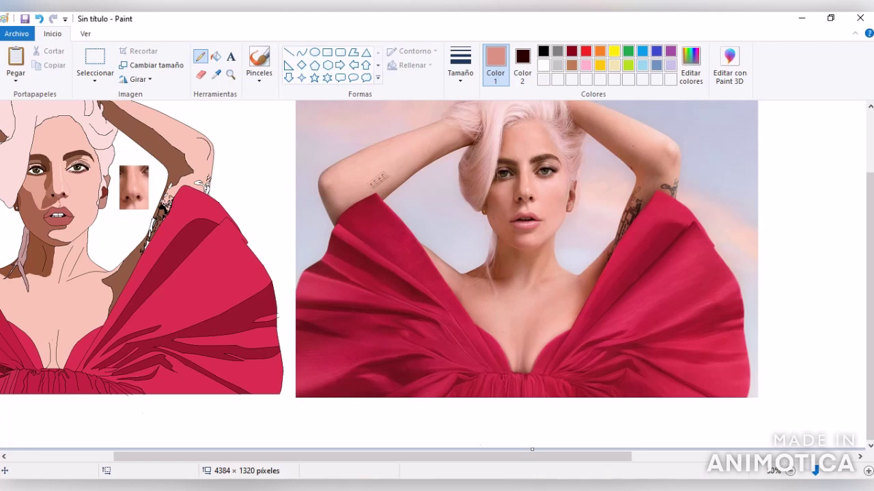
Set the background colour to white and delete the eye and nose reference crops on either side of the face.
click(230, 75)
click(173, 213)
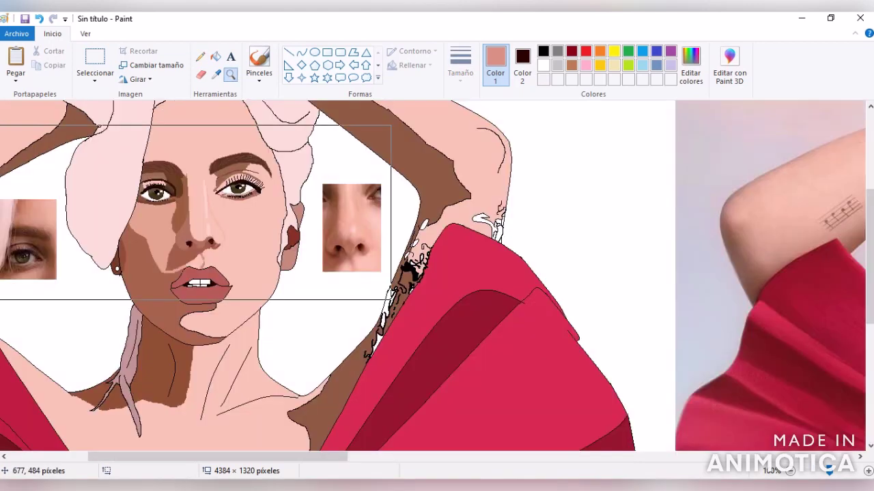
click(522, 68)
click(544, 64)
scroll(437, 273, left, 5)
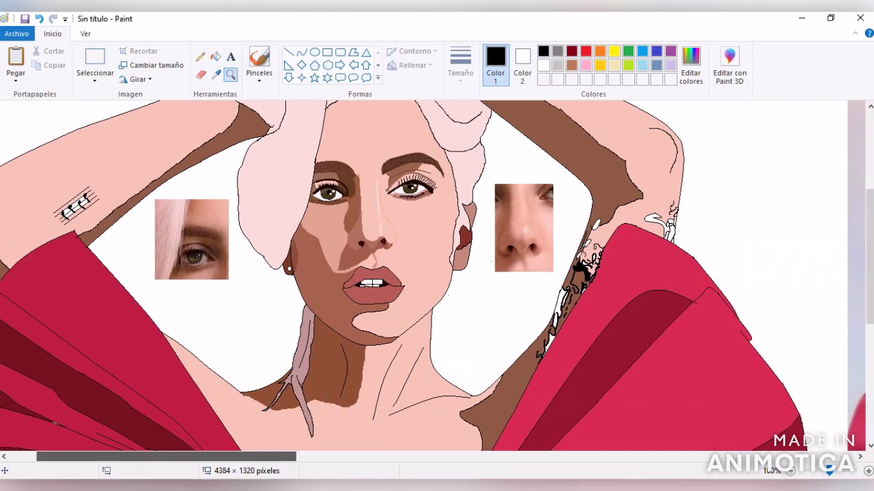
click(95, 78)
click(146, 109)
drag(157, 200, 234, 282)
right_click(172, 211)
click(205, 286)
drag(498, 183, 558, 272)
right_click(550, 255)
click(584, 331)
Copy the mouth and chin area of the reference photo and place it beside the shaded side of the drawn face.
drag(164, 457, 397, 457)
click(472, 244)
right_click(577, 332)
click(611, 206)
drag(395, 456, 170, 457)
drag(150, 266, 221, 303)
right_click(196, 294)
click(226, 329)
drag(54, 149, 749, 195)
click(749, 134)
drag(710, 146, 794, 245)
mouse_move(752, 196)
mouse_down()
mouse_move(508, 216)
mouse_move(193, 297)
mouse_move(196, 277)
mouse_move(209, 286)
mouse_move(519, 232)
mouse_move(443, 267)
mouse_move(172, 264)
mouse_up()
click(95, 73)
click(136, 196)
Paint three small brown moles on the shaded chin, jaw and cheek with the pencil, matching the photo.
click(215, 74)
key(ctrl+Page_Up)
click(478, 314)
click(460, 65)
click(487, 137)
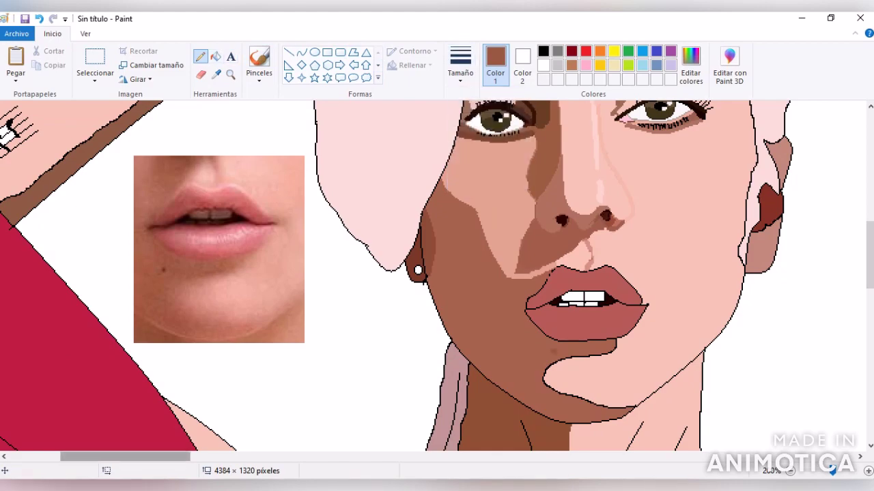
scroll(433, 276, right, 15)
scroll(432, 276, left, 10)
scroll(433, 276, left, 3)
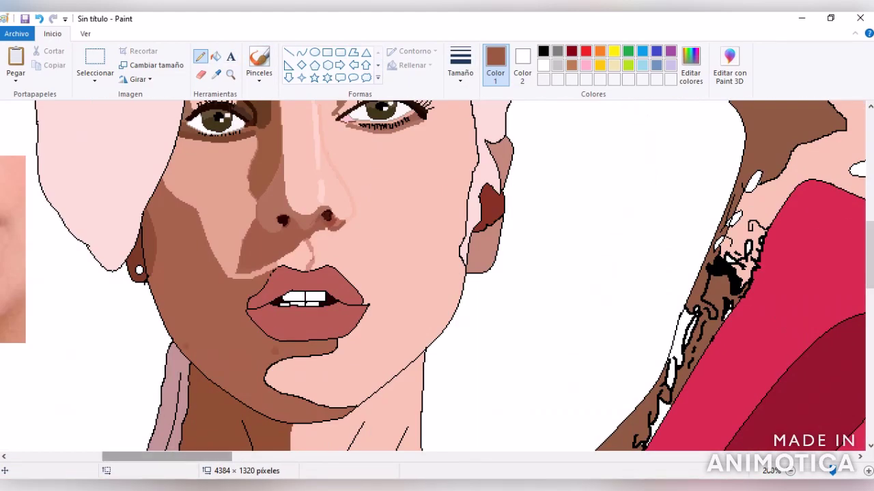
scroll(432, 277, right, 8)
scroll(433, 277, left, 12)
scroll(433, 277, right, 10)
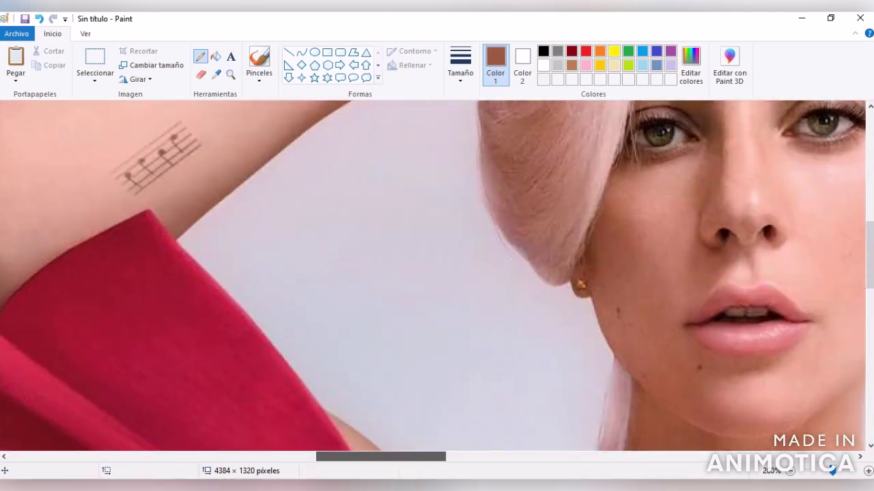
scroll(433, 276, left, 8)
scroll(433, 276, right, 10)
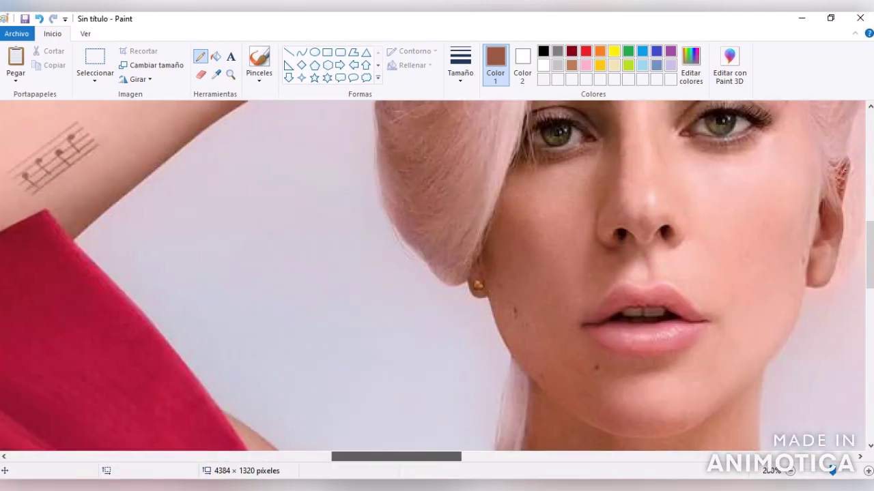
scroll(433, 276, left, 14)
Darken the mouth opening around the teeth with sampled dark brown and fill the teeth with a muted brown.
click(216, 74)
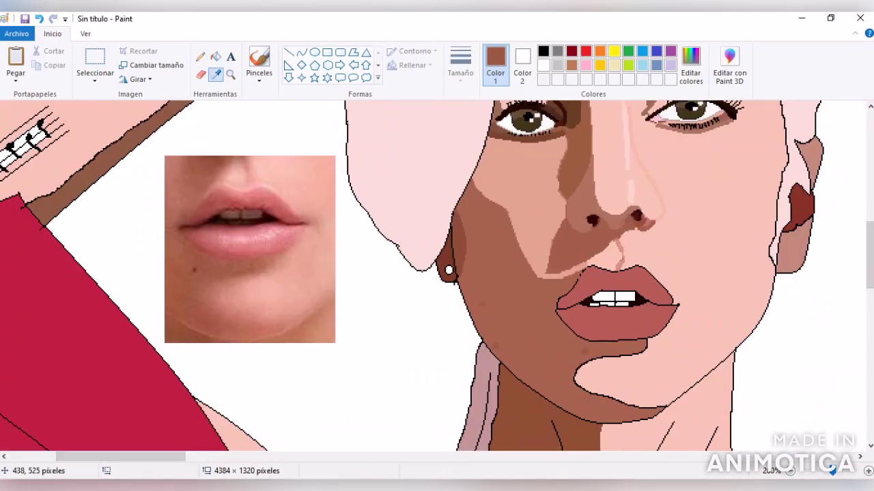
click(262, 222)
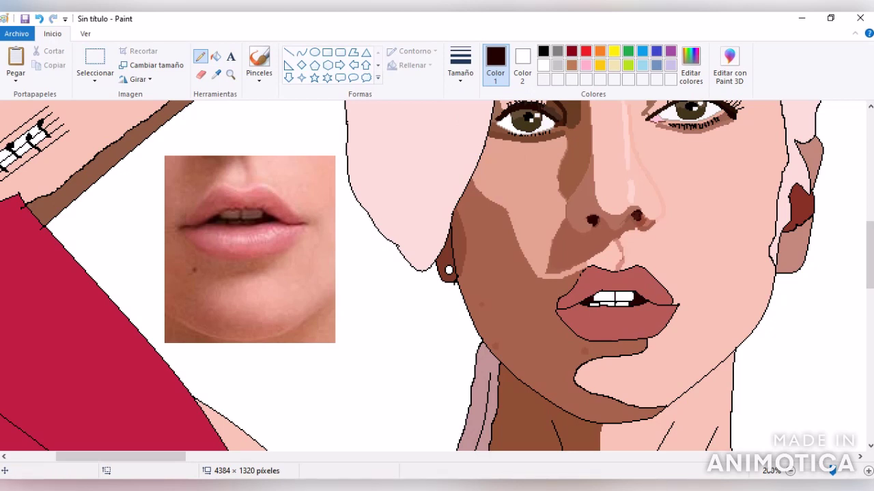
click(217, 73)
click(174, 116)
click(215, 56)
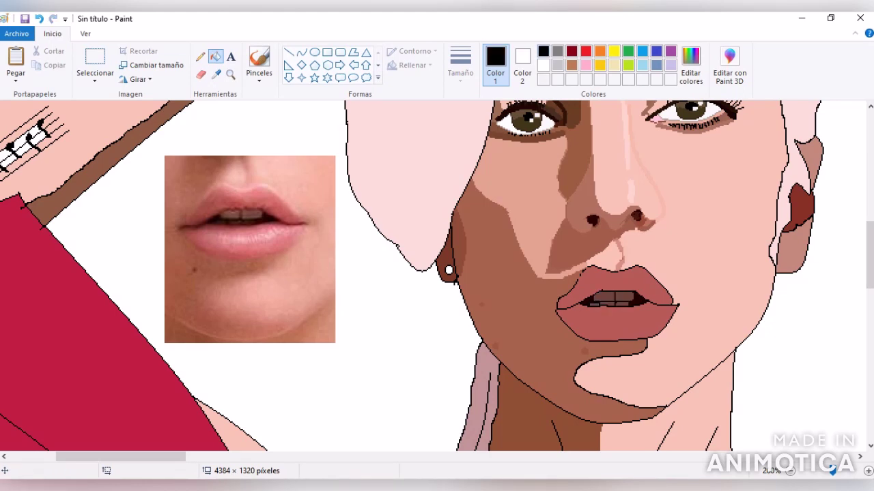
Recolour the black lines between the teeth to dark brown using the eraser as a colour replacer.
click(230, 73)
click(610, 254)
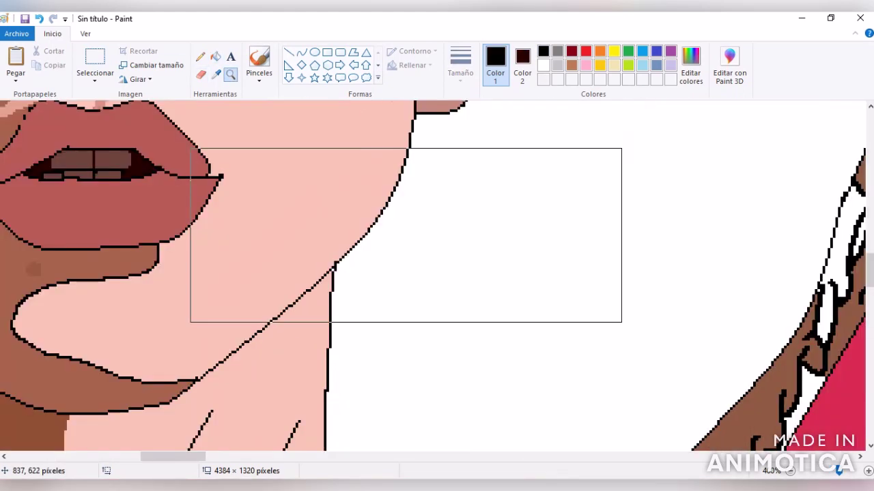
click(178, 199)
click(200, 74)
click(460, 65)
click(488, 123)
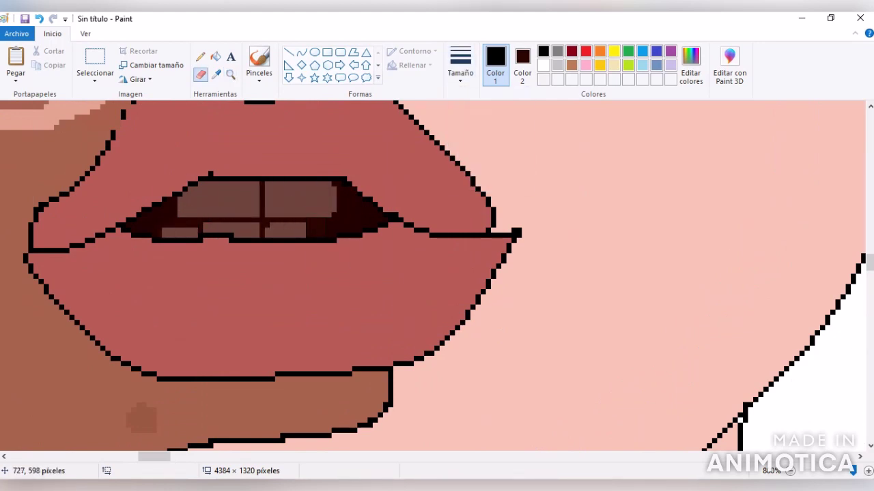
mouse_move(153, 457)
mouse_down()
mouse_move(133, 456)
mouse_move(147, 457)
mouse_up()
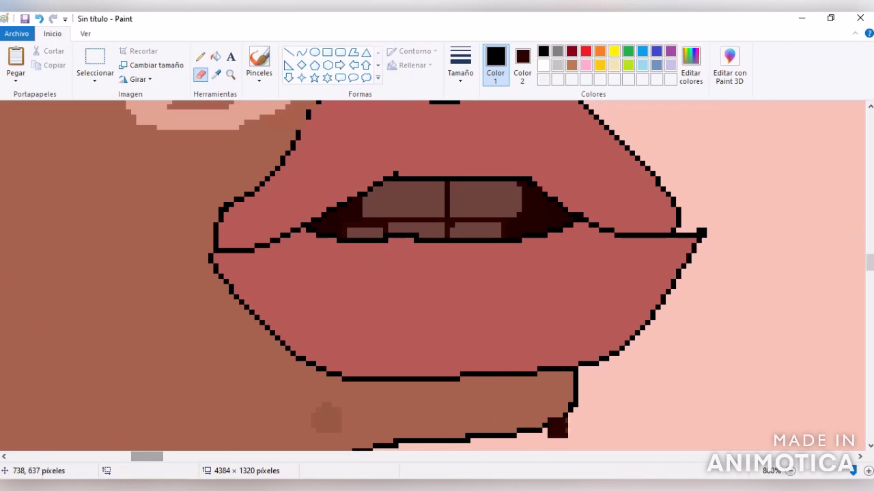
scroll(437, 273, down, 6)
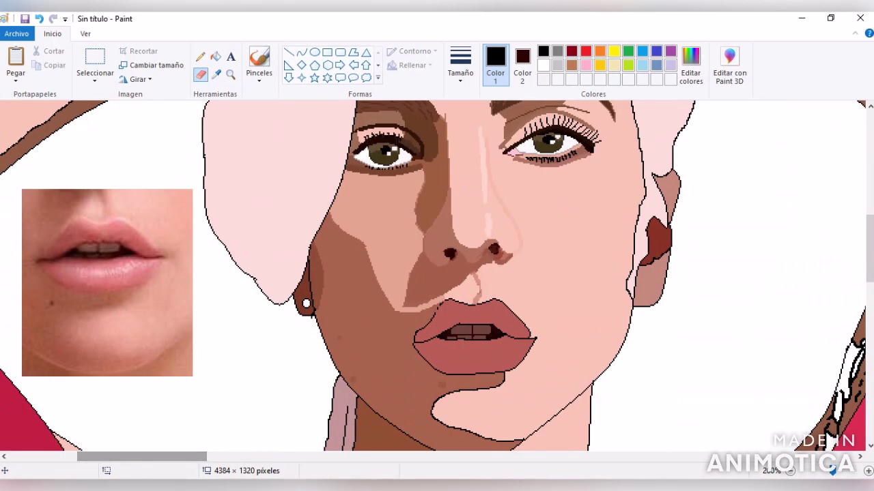
Draw a dark-maroon line from the mouth opening to the lit-side lip corner with the Curve tool.
click(216, 74)
click(110, 249)
click(301, 53)
drag(493, 327, 537, 338)
key(ctrl+z)
drag(536, 338, 510, 329)
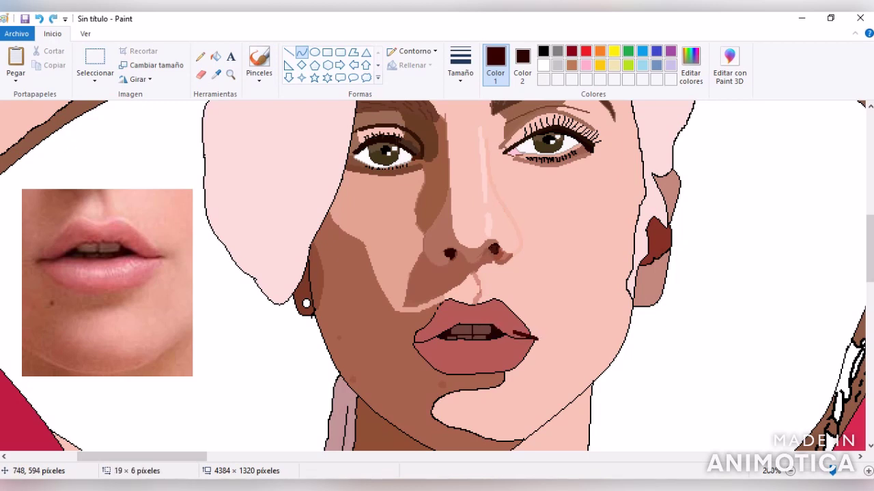
Clean up the mouth-corner line with sampled lip red and trim its end beyond the lips with sampled skin pink.
click(215, 73)
click(471, 355)
click(200, 56)
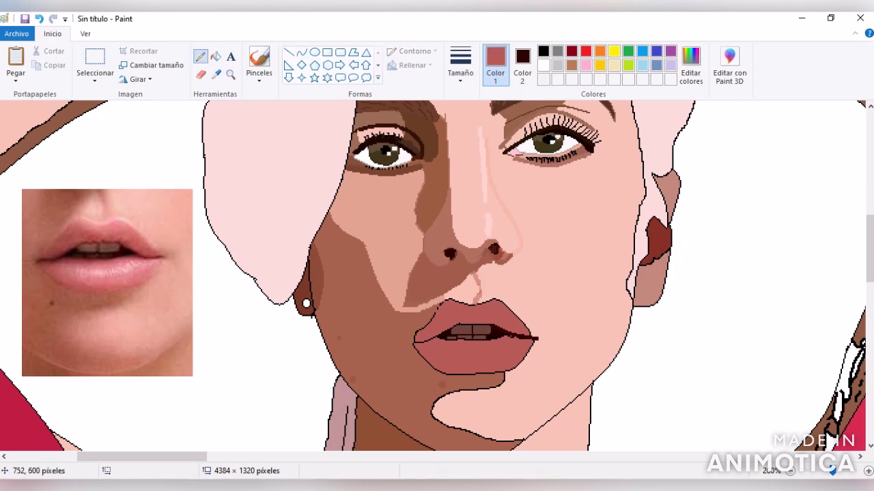
click(215, 74)
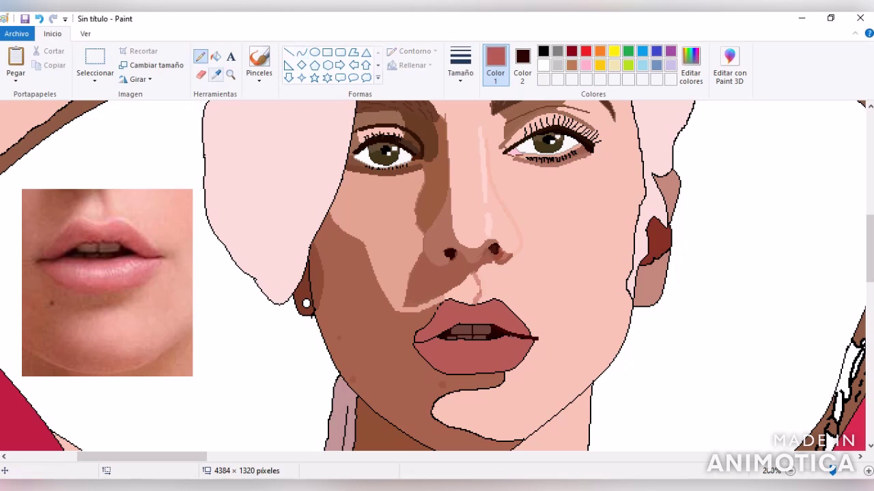
click(509, 294)
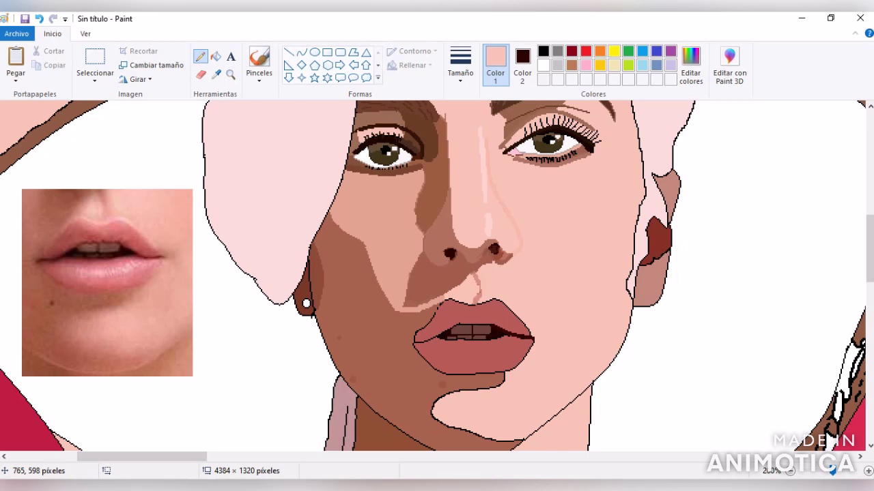
Replace the black outer outline of the lips with a sampled rose tone, using the eraser as a colour replacer.
click(216, 74)
click(543, 51)
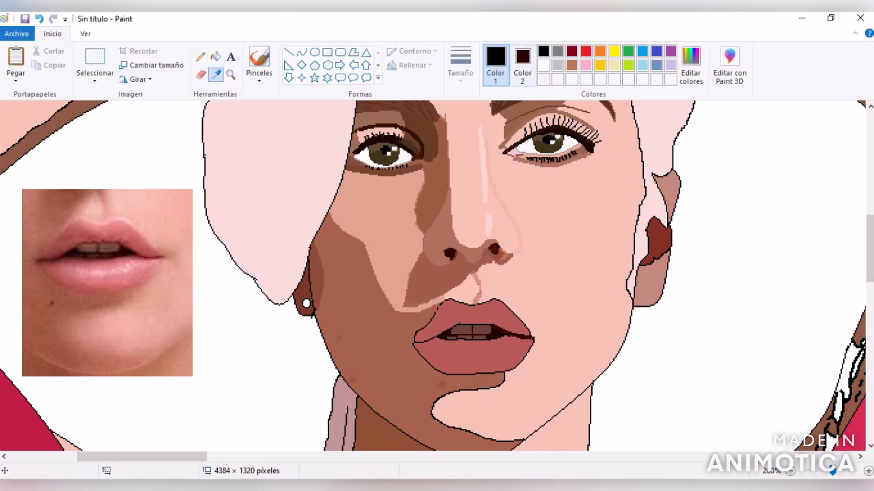
click(522, 65)
click(543, 64)
right_click(132, 239)
click(200, 74)
click(460, 64)
click(487, 179)
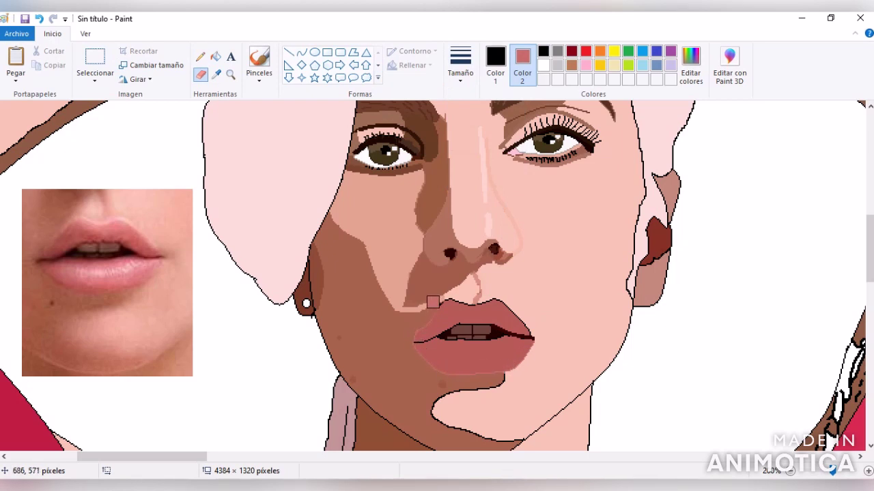
click(215, 73)
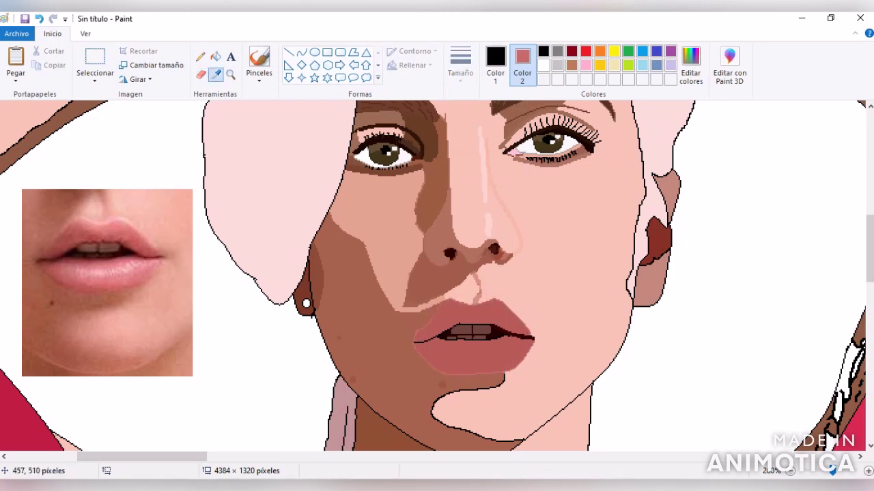
Edge the underside of the lower lip in salmon pink with the Curve tool.
click(471, 352)
click(300, 52)
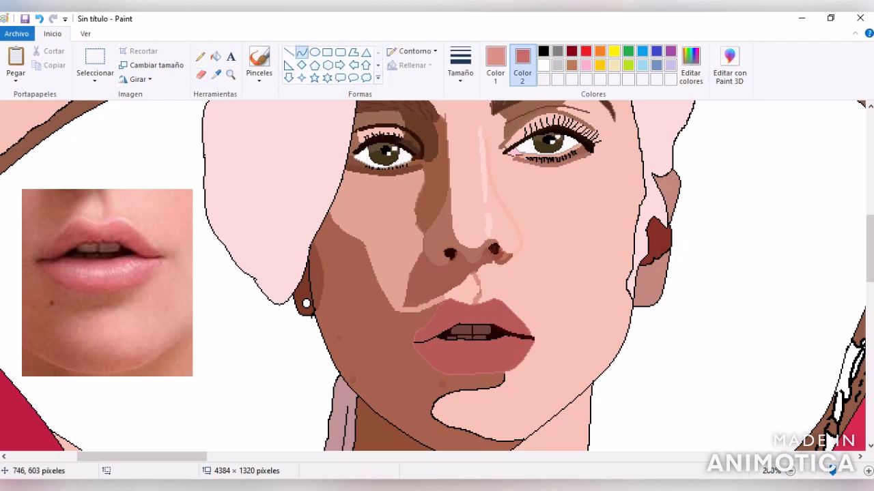
mouse_move(534, 339)
mouse_down()
mouse_move(483, 372)
mouse_move(508, 358)
mouse_move(481, 340)
mouse_up()
mouse_move(490, 373)
mouse_down()
mouse_move(413, 351)
mouse_move(429, 374)
mouse_up()
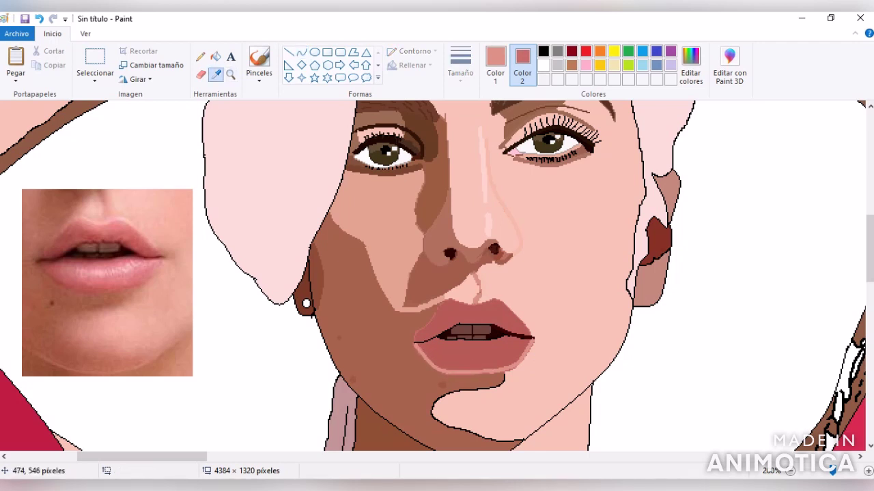
Outline and fill the inner lower lip in pink, then extend the lip-red shading along its bottom edge.
click(201, 57)
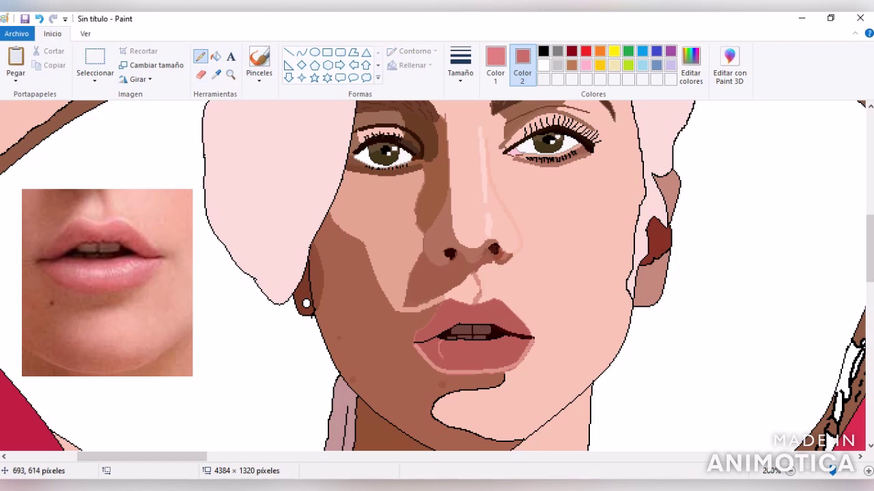
click(215, 57)
click(476, 352)
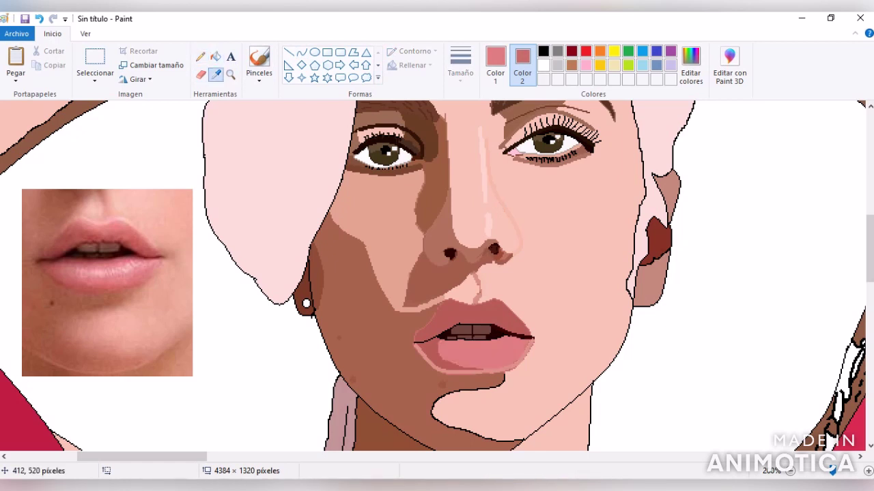
click(216, 73)
click(441, 348)
Try a freehand light-pink highlight on the lower lip with a tone from the reference photo, filled with a lighter pink.
click(216, 73)
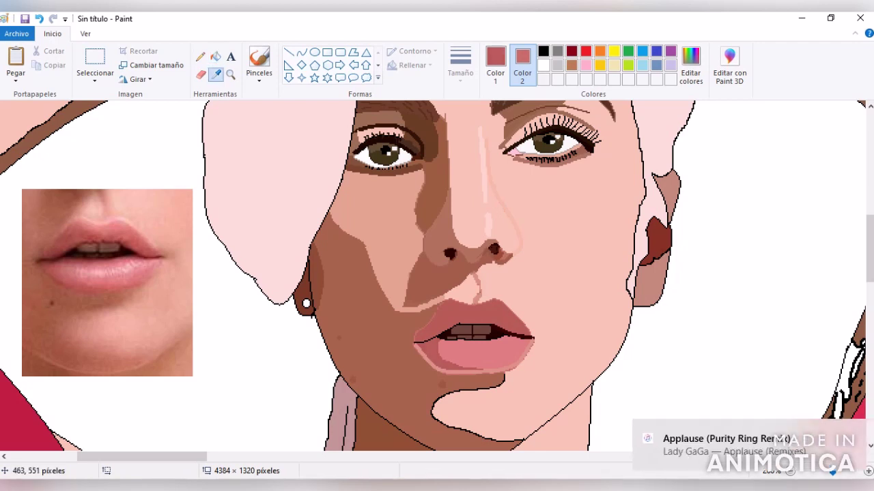
click(139, 295)
click(216, 73)
click(109, 273)
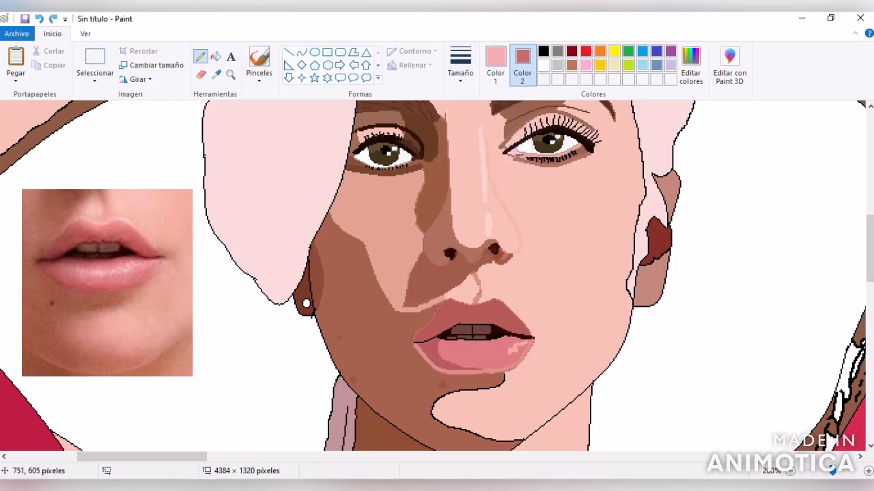
key(ctrl+z)
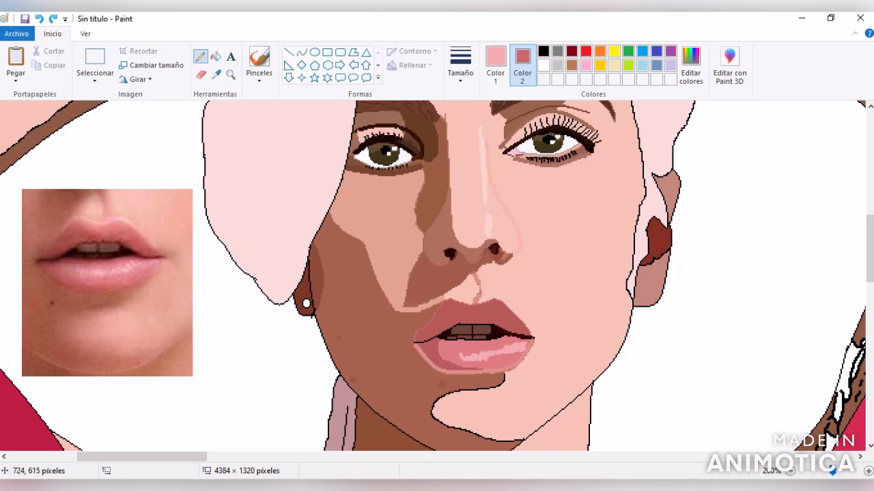
scroll(437, 273, down, 4)
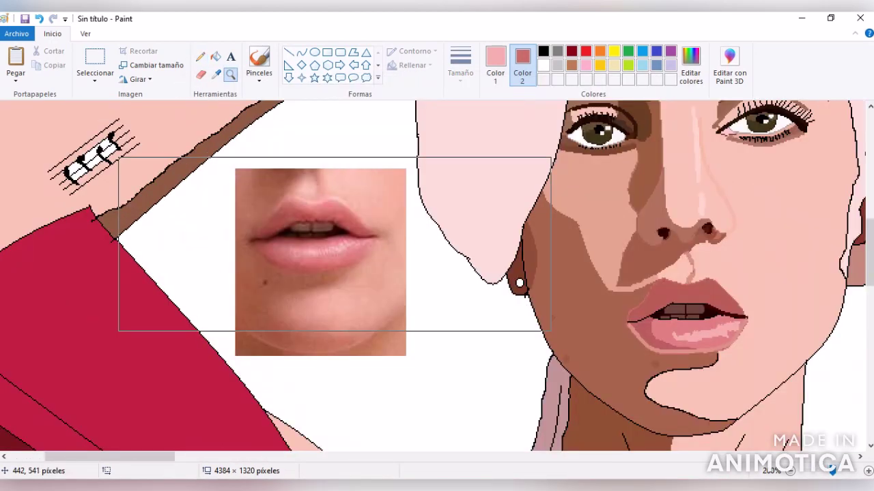
click(216, 56)
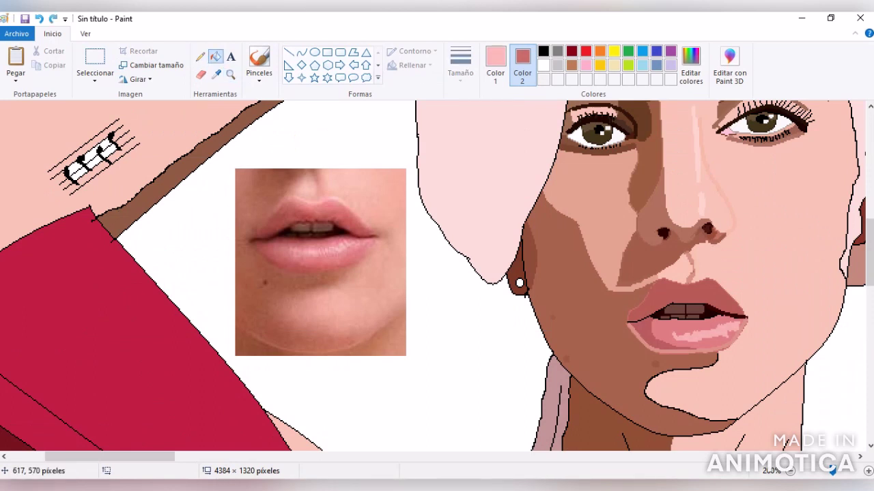
click(690, 333)
Draw a curved light-pink highlight across the lower lip with the Curve tool at the thickest line size.
click(301, 52)
mouse_move(695, 332)
mouse_down()
mouse_move(746, 320)
mouse_move(710, 334)
mouse_up()
click(460, 64)
click(488, 182)
scroll(436, 273, down, 2)
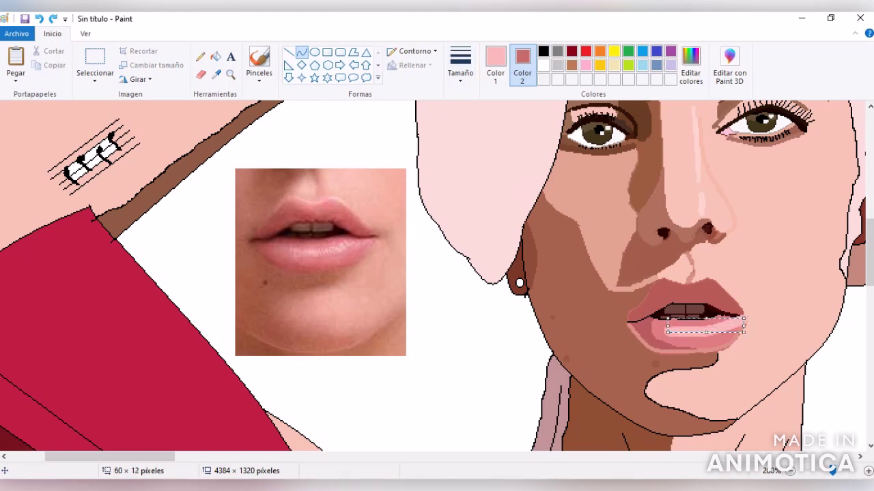
scroll(178, 218, up, 2)
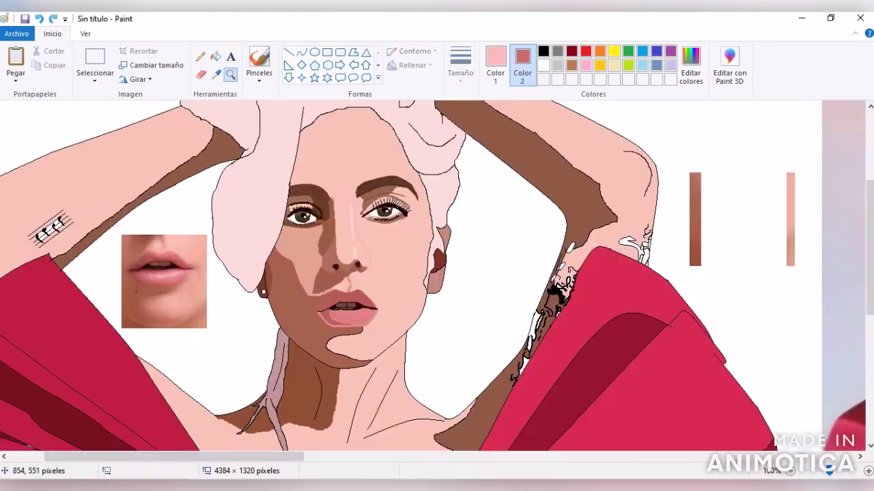
drag(573, 367, 545, 370)
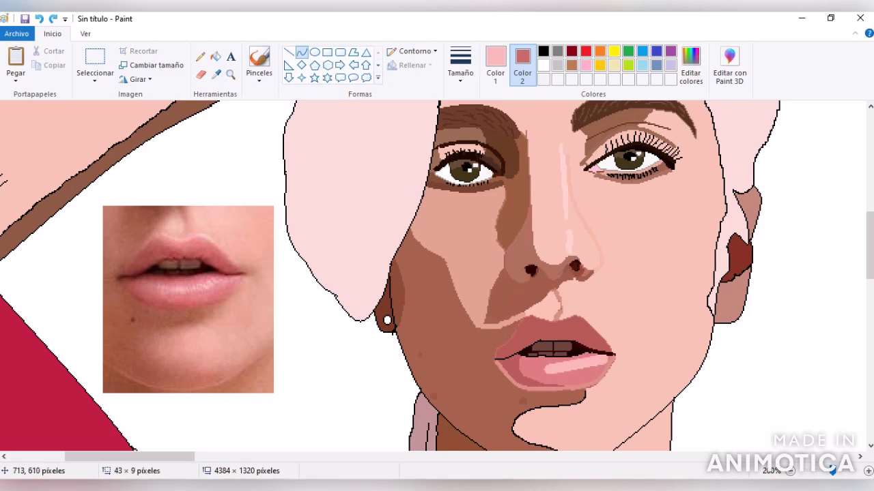
click(460, 65)
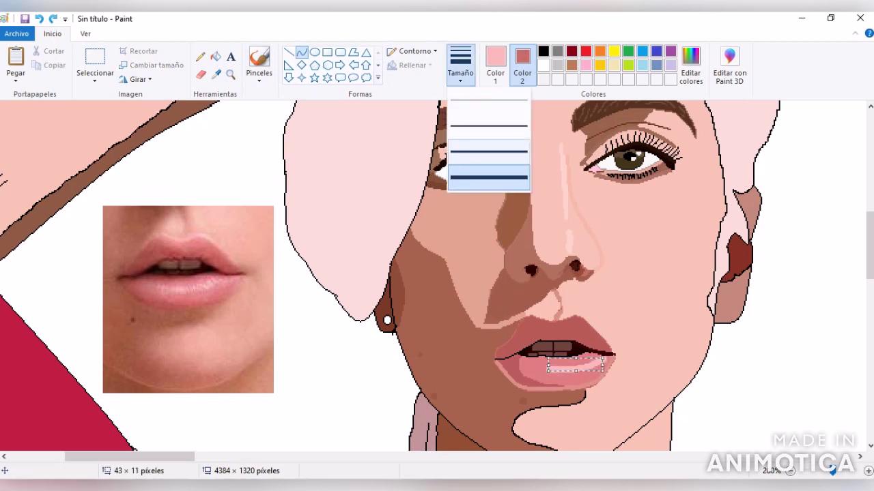
click(489, 178)
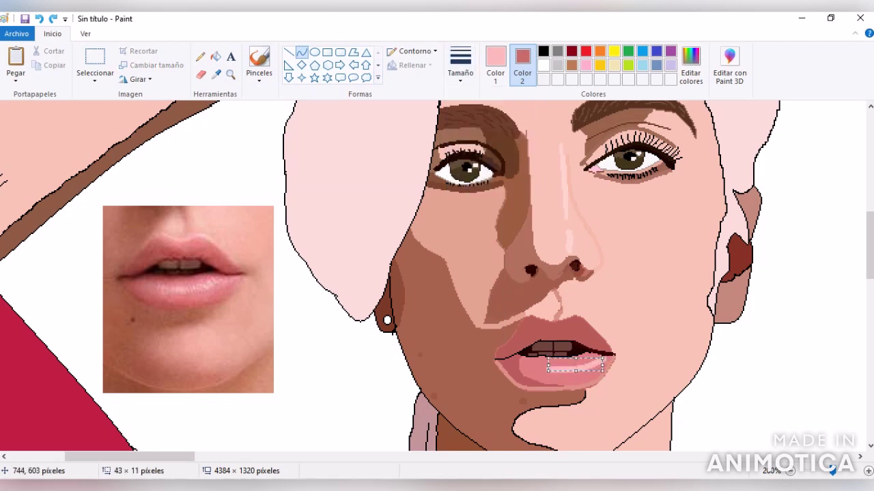
Break up the lower-lip highlight with short vertical lines in the sampled lip pink, using a thin line size.
click(216, 74)
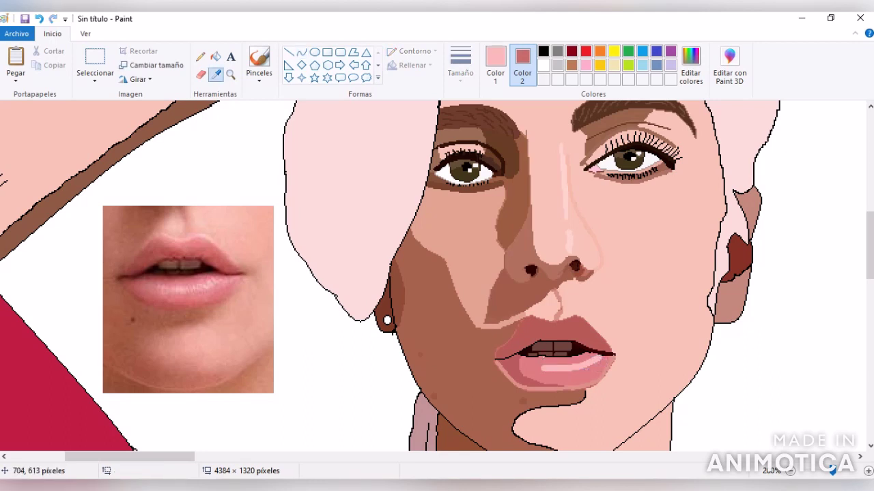
click(553, 368)
click(288, 52)
scroll(553, 352, up, 2)
drag(238, 215, 240, 237)
click(460, 65)
click(489, 136)
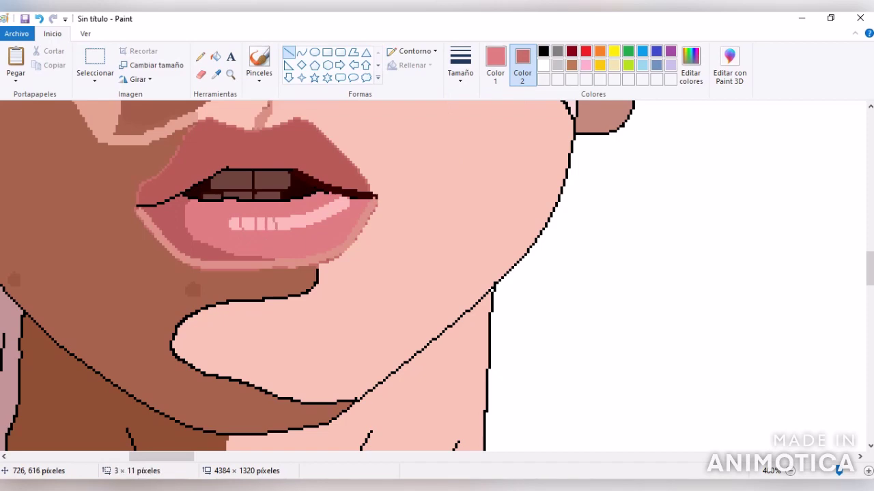
drag(290, 237, 300, 229)
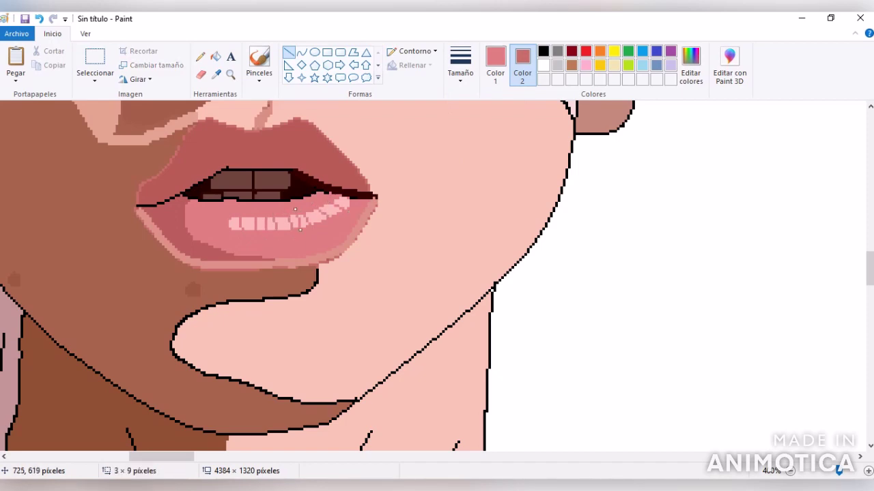
Touch up the gaps in the lower-lip highlight with the Pencil in a light pink sampled from the reference photo.
click(230, 74)
right_click(234, 229)
click(233, 229)
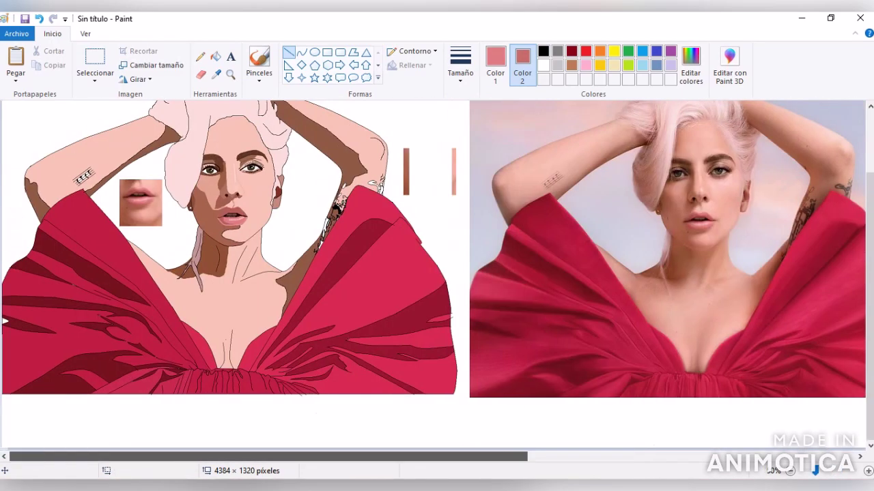
click(234, 229)
click(376, 194)
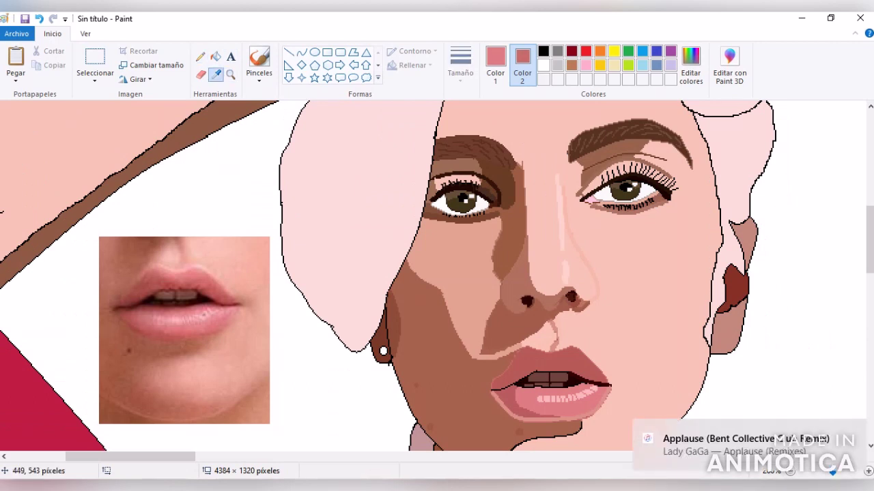
click(541, 353)
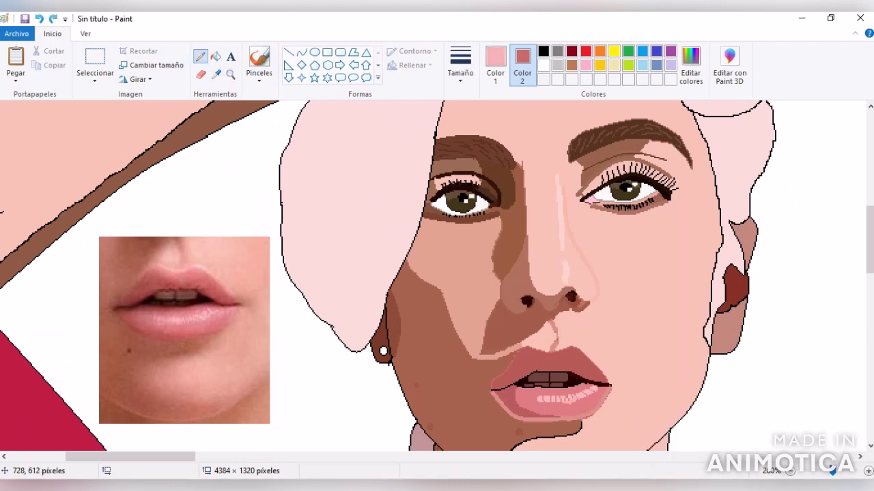
Draw a dark-maroon line from the mouth opening to the shaded-side lip corner with the Curve tool.
click(217, 73)
click(546, 379)
click(301, 52)
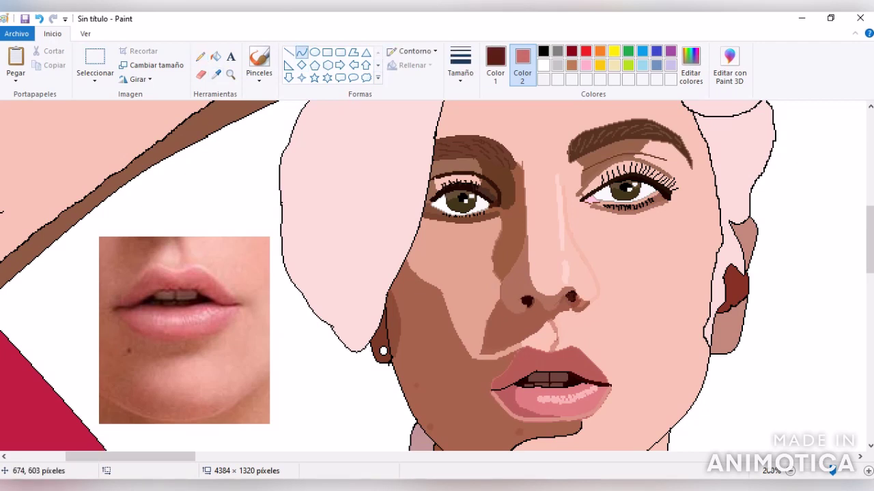
click(460, 65)
click(488, 125)
key(ctrl+z)
click(230, 73)
click(590, 382)
drag(238, 291, 292, 279)
Trim the mouth line and lip edge at the lit-side corner with sampled skin pink, then sample the lip red.
click(217, 73)
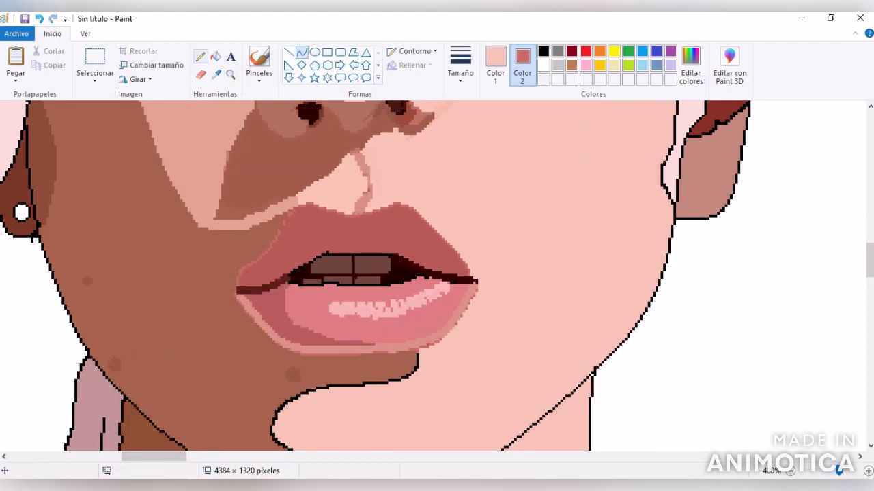
click(481, 283)
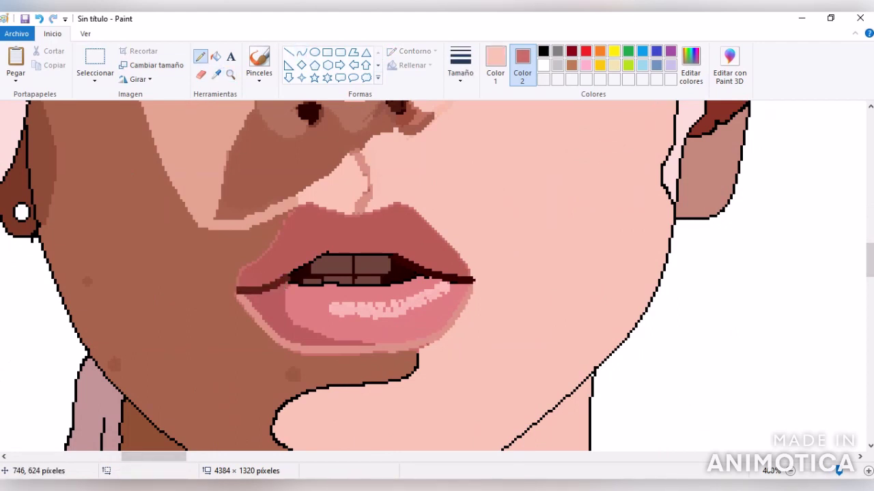
scroll(437, 273, left, 10)
click(216, 74)
click(513, 287)
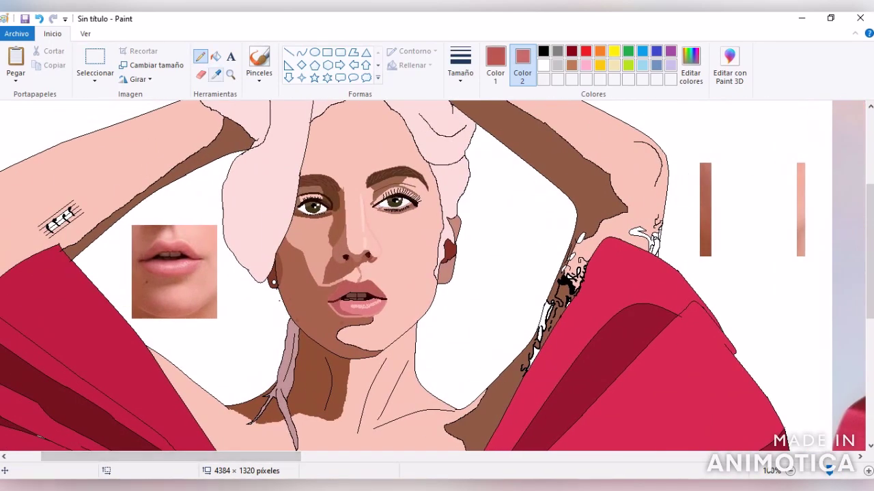
Try outlining a mid-tone shading area on the lower lip with a tone sampled from the reference photo.
click(216, 74)
click(169, 263)
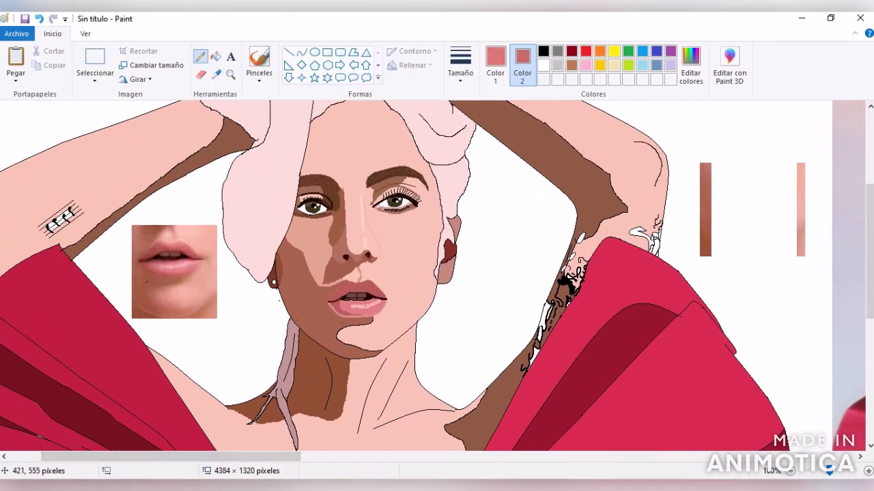
scroll(278, 296, up, 1)
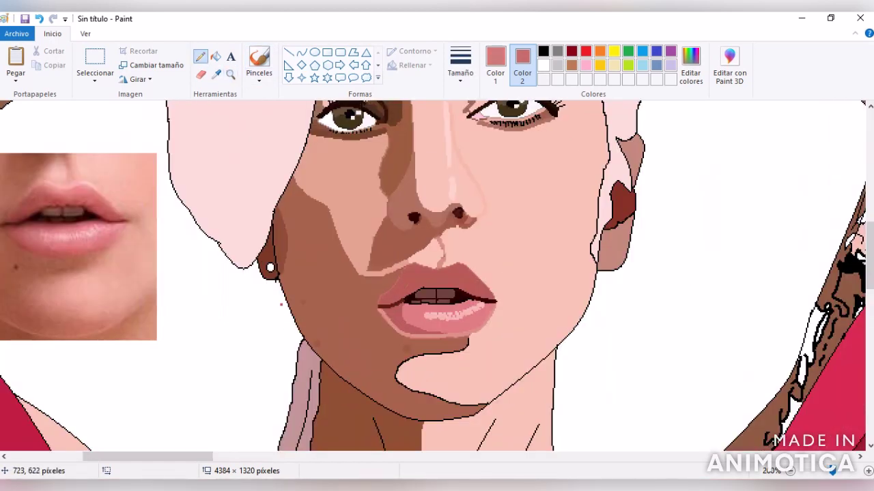
key(ctrl+z)
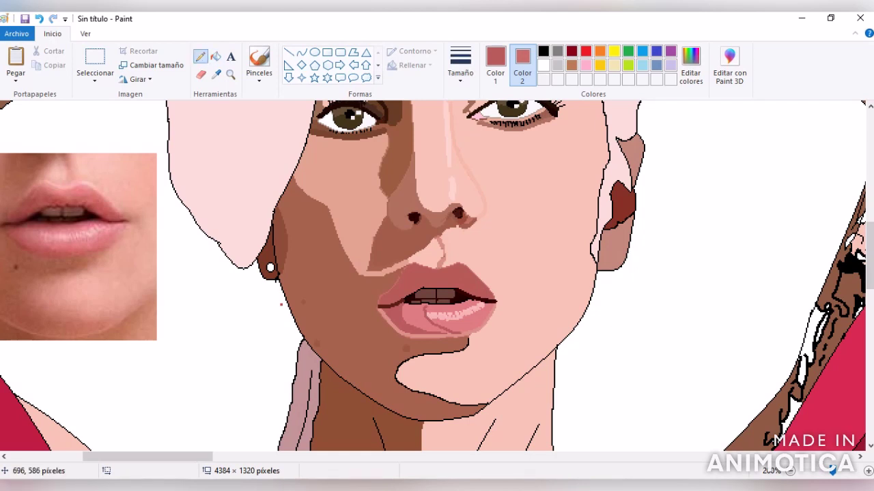
click(216, 56)
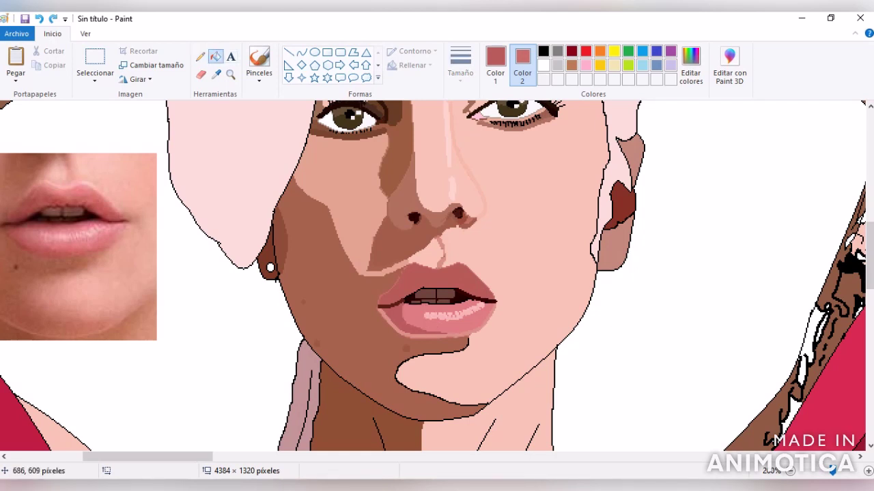
Pencil short dark-red vertical creases on the upper lip just above the teeth.
scroll(437, 273, up, 1)
scroll(437, 273, right, 3)
scroll(437, 273, left, 2)
click(200, 56)
click(460, 68)
click(488, 112)
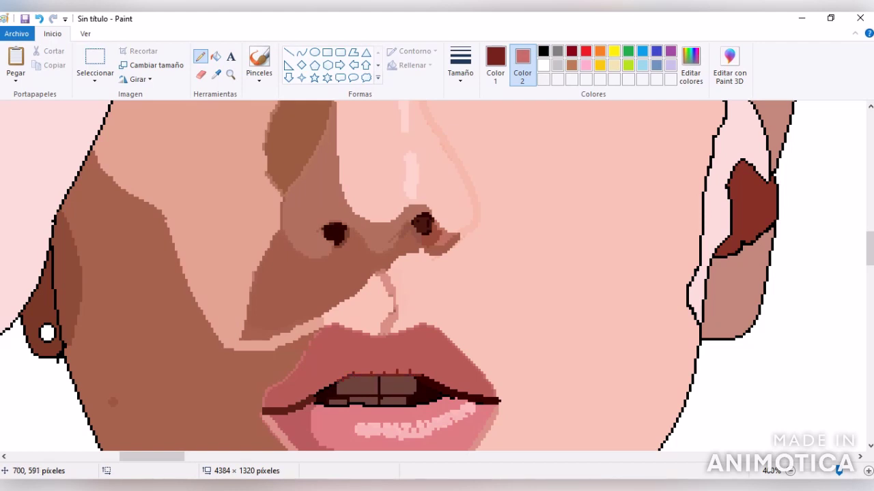
scroll(436, 273, left, 3)
scroll(437, 273, right, 4)
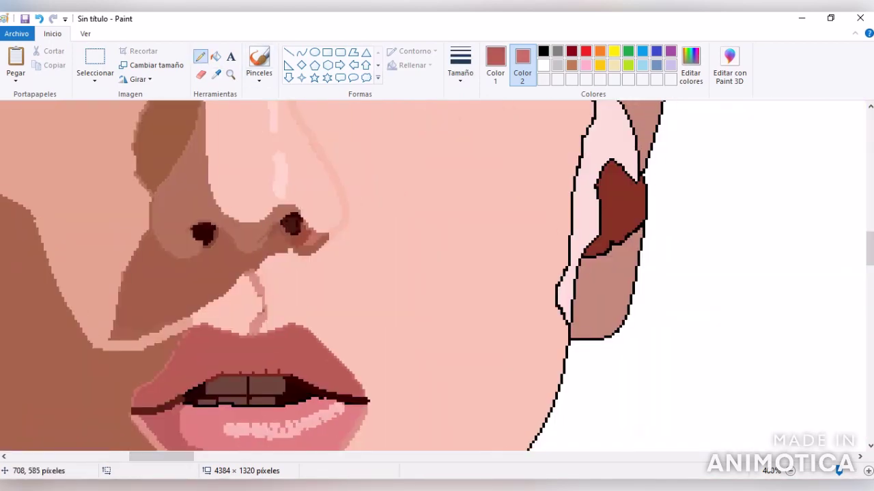
scroll(437, 273, down, 4)
scroll(437, 273, left, 5)
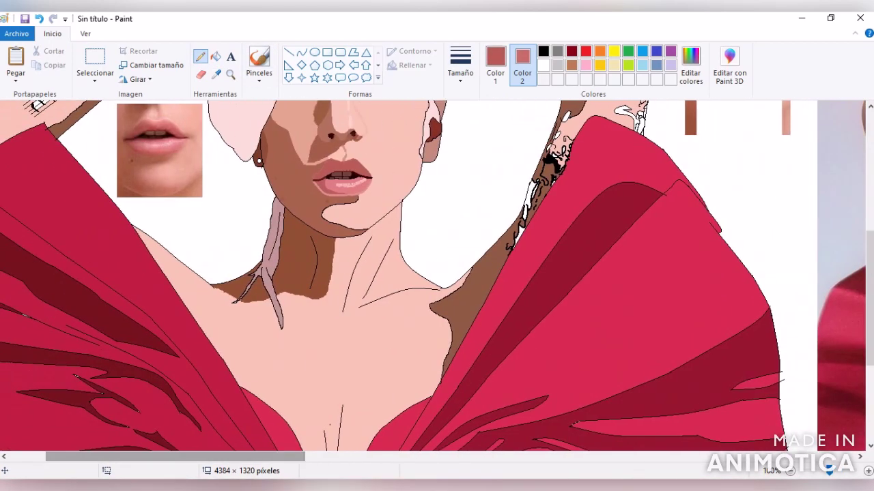
Add a mid-pink transition band between the lower lip's dark and light areas with a sampled tone, Curve tool and fill.
click(230, 74)
click(307, 184)
click(216, 74)
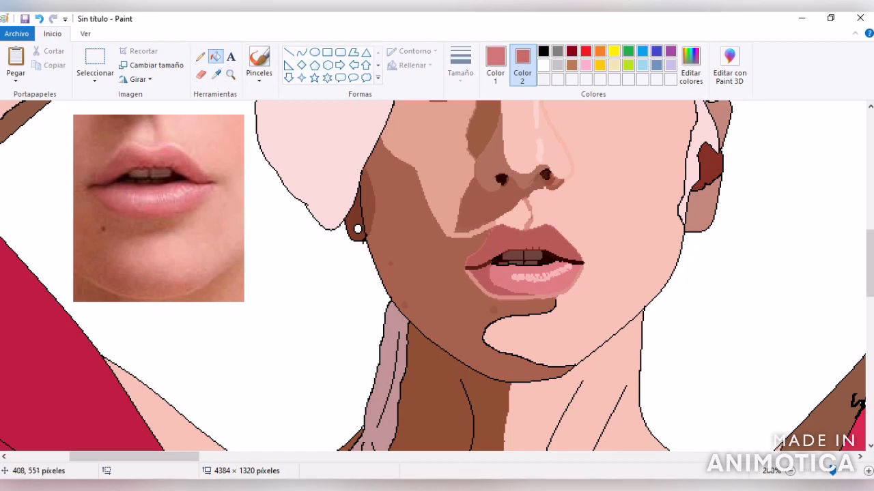
click(301, 52)
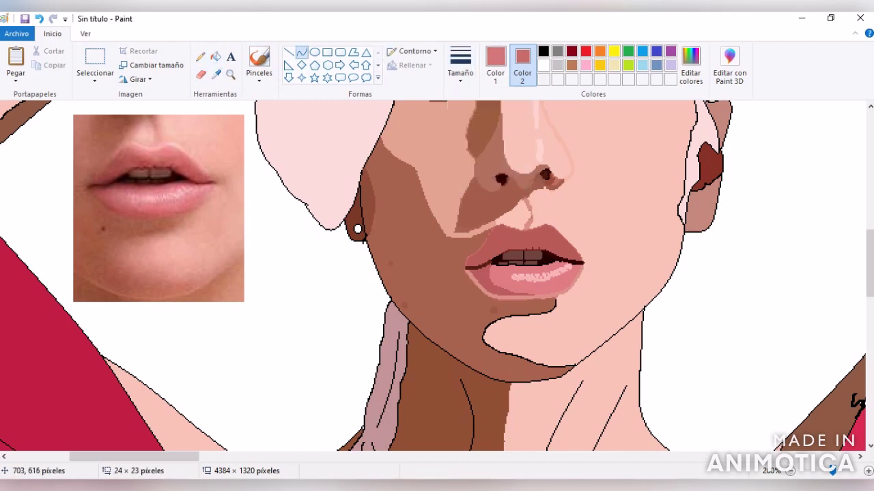
click(231, 74)
click(601, 300)
click(200, 56)
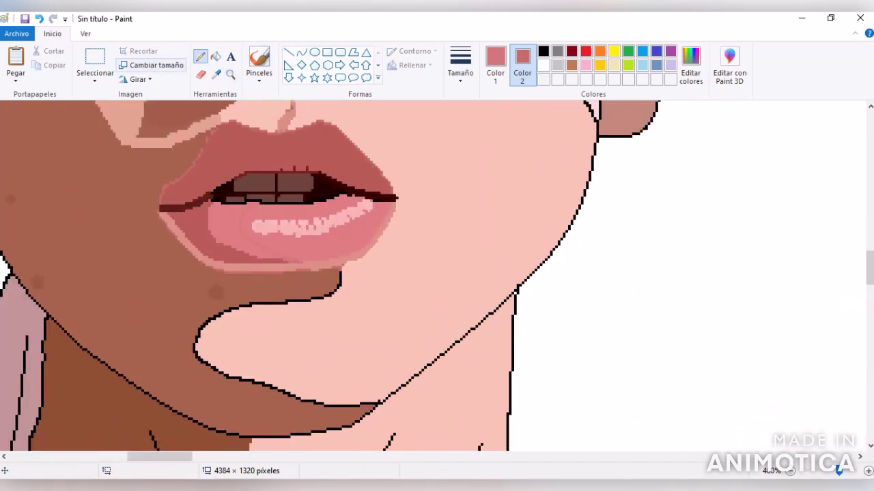
click(215, 56)
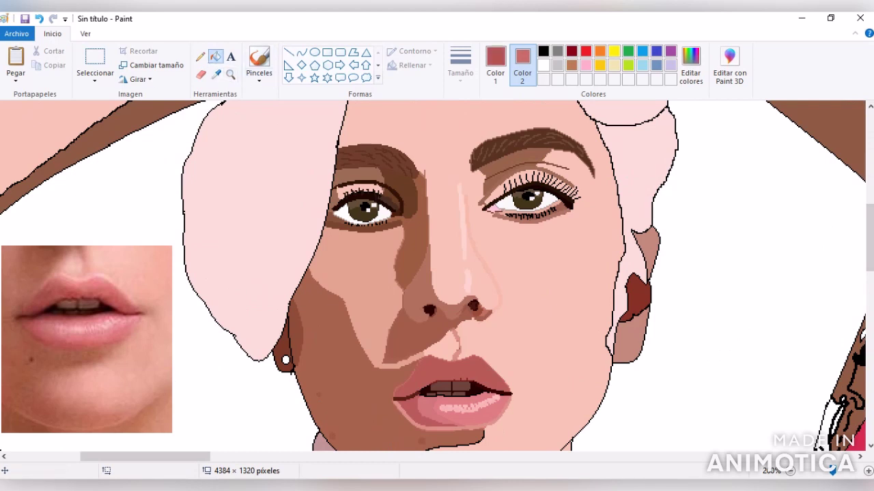
Fill the lit part of the upper lip with a lighter red, keeping the shadow-side area darker.
click(200, 56)
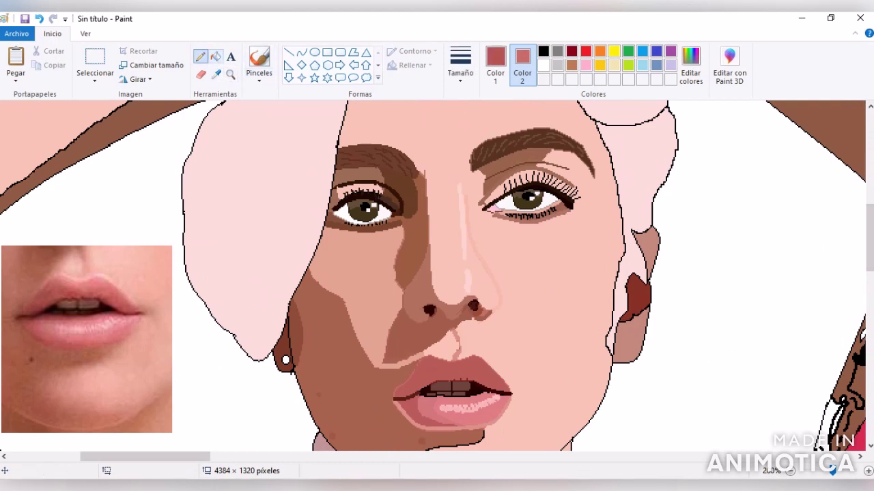
click(214, 56)
click(217, 73)
click(451, 372)
Sample a pale pink from the mouth reference and trace the upper lip's outer contour with the Curve tool.
click(216, 73)
click(96, 308)
click(230, 74)
click(539, 392)
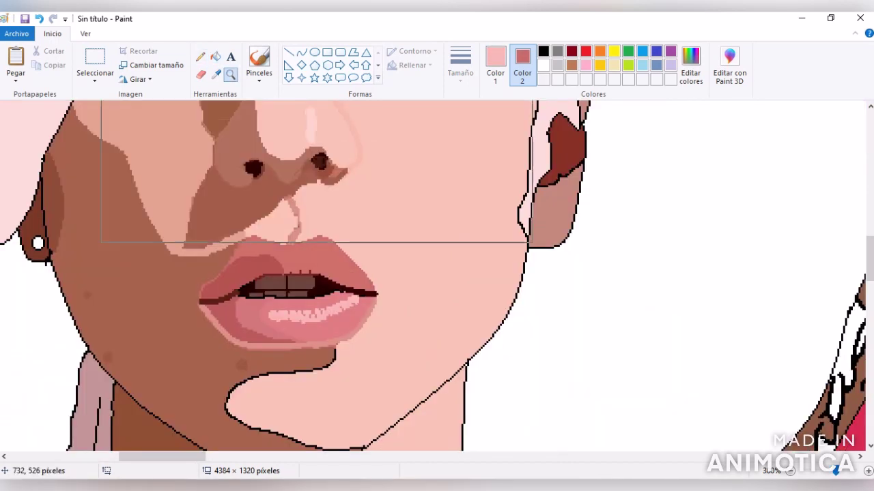
click(301, 53)
drag(368, 265, 285, 191)
click(460, 65)
click(487, 127)
click(460, 65)
click(487, 180)
drag(328, 225, 321, 232)
drag(337, 187, 251, 187)
Compare with the reference photo and extend the pale pink edging down the upper lip's shadow side with the Curve tool.
scroll(437, 276, left, 10)
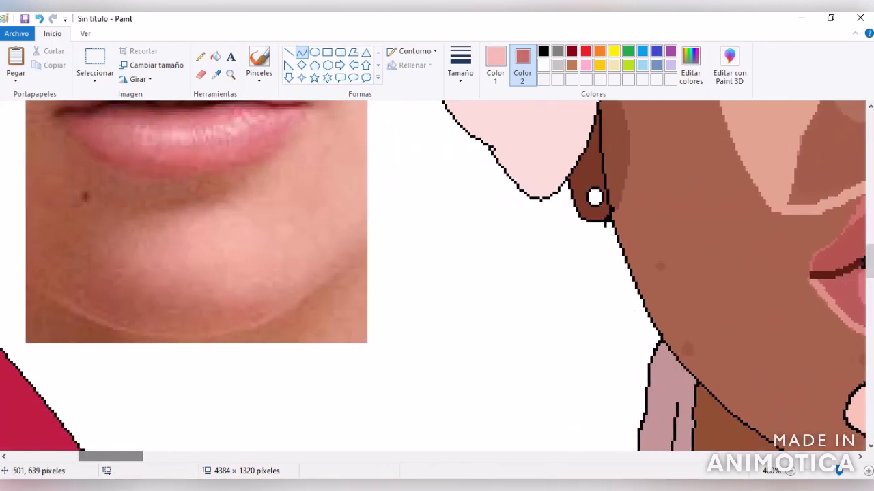
scroll(437, 276, up, 1)
scroll(437, 276, right, 7)
scroll(349, 217, right, 2)
drag(349, 217, 311, 254)
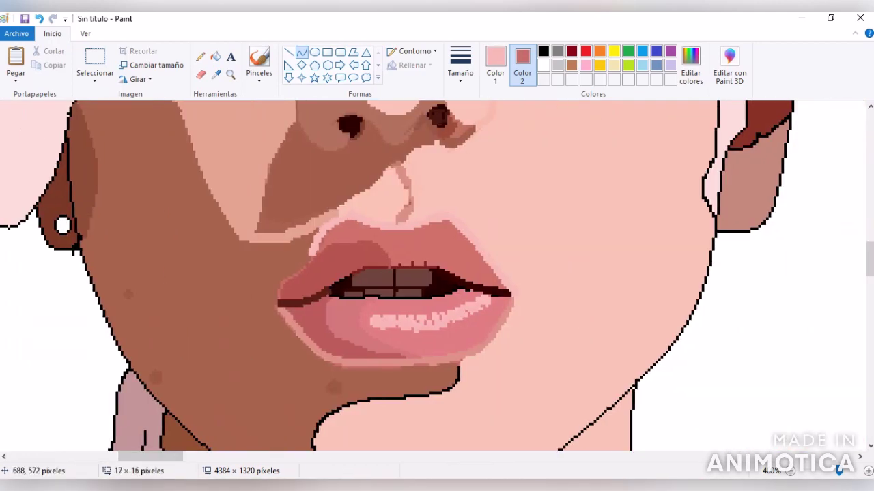
drag(838, 471, 815, 471)
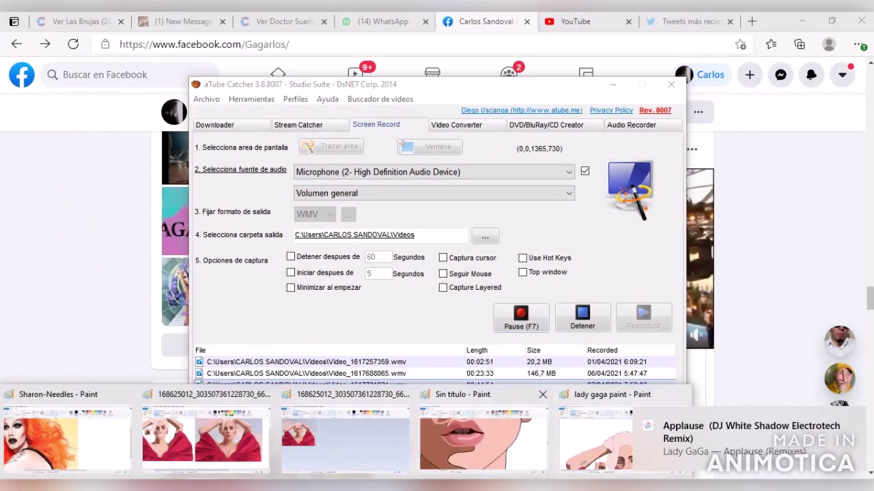
Return to the untitled Paint drawing and cover the pale edging on the upper lip's shadow side with a brownish red.
click(483, 437)
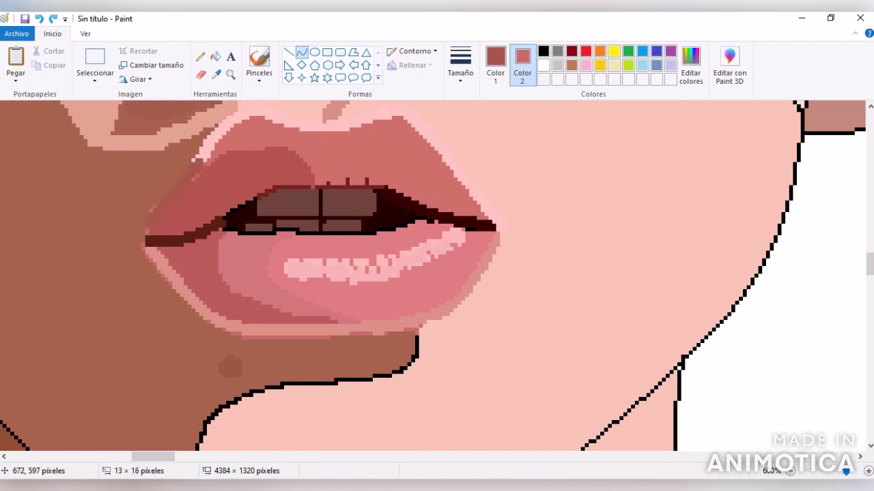
click(200, 57)
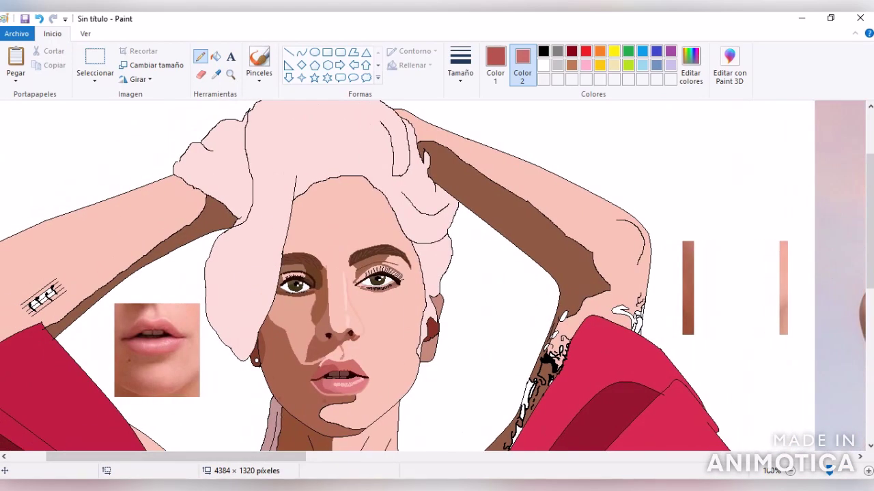
click(230, 74)
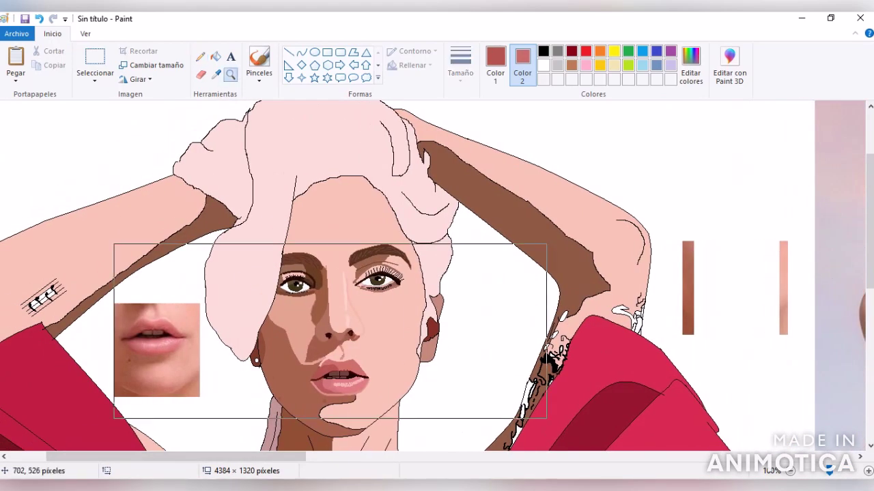
click(331, 341)
click(333, 375)
click(344, 226)
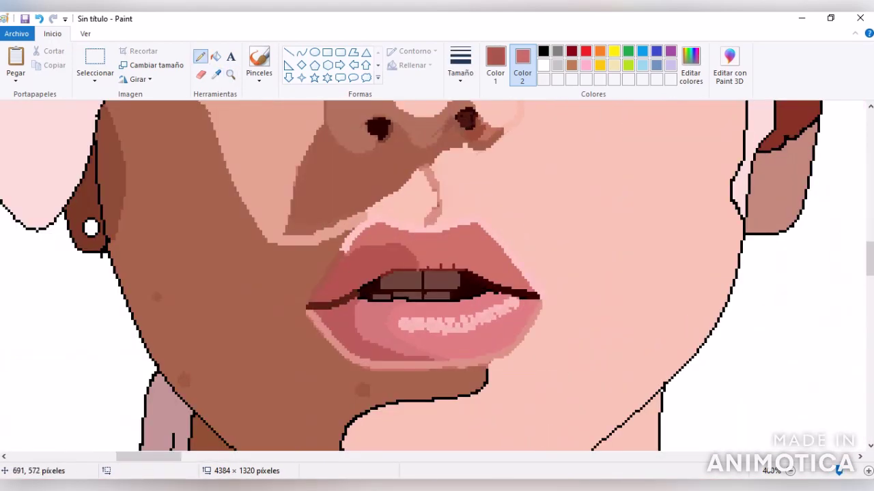
click(216, 56)
drag(148, 456, 126, 456)
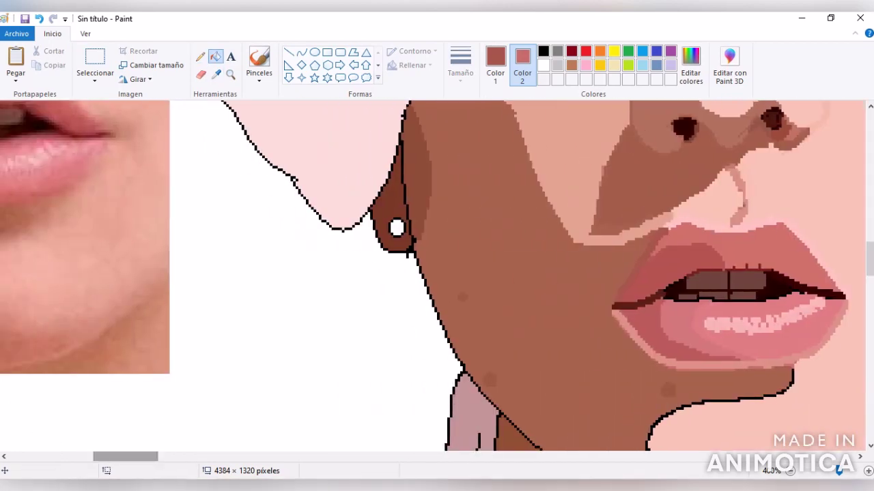
Pencil over the lower lip's light edging on the shadow side with darker reddish and brown skin tones.
key(ctrl+Page_Down)
key(ctrl+Page_Down)
key(ctrl+Page_Down)
scroll(422, 273, left, 2)
key(ctrl+Page_Up)
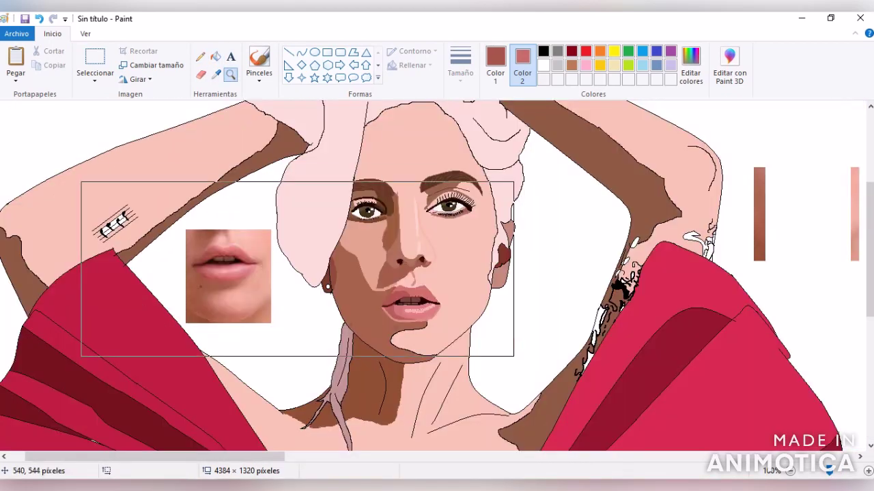
click(268, 253)
click(230, 74)
click(795, 406)
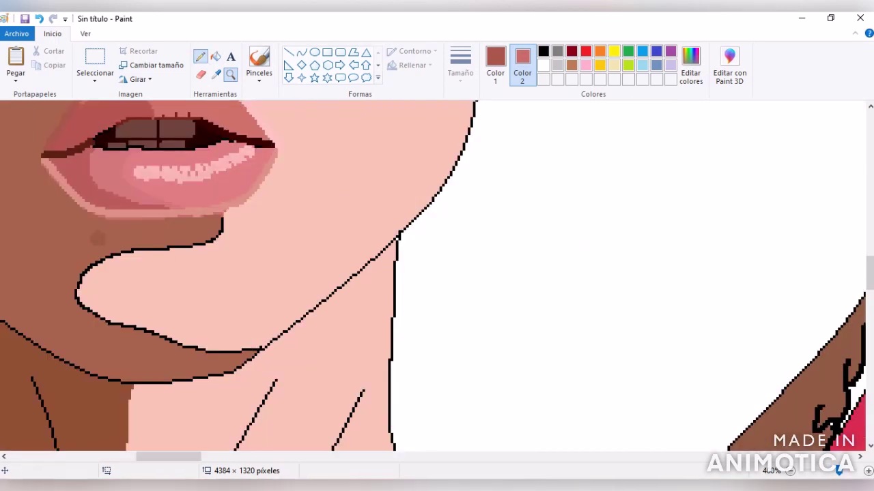
click(200, 56)
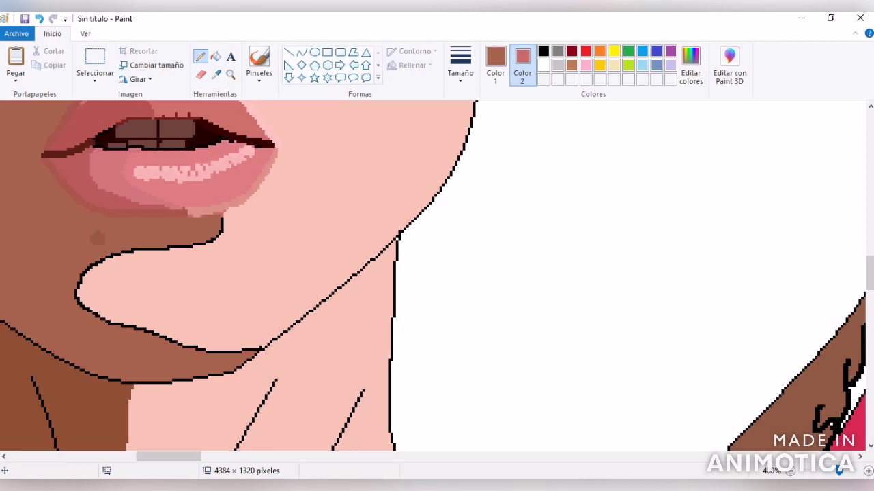
Set Color 1 to black, sample a skin brown as Color 2, and erase the black outline of the chin shadow.
key(ctrl+Page_Down)
key(ctrl+Page_Down)
key(ctrl+Page_Down)
key(ctrl+Page_Down)
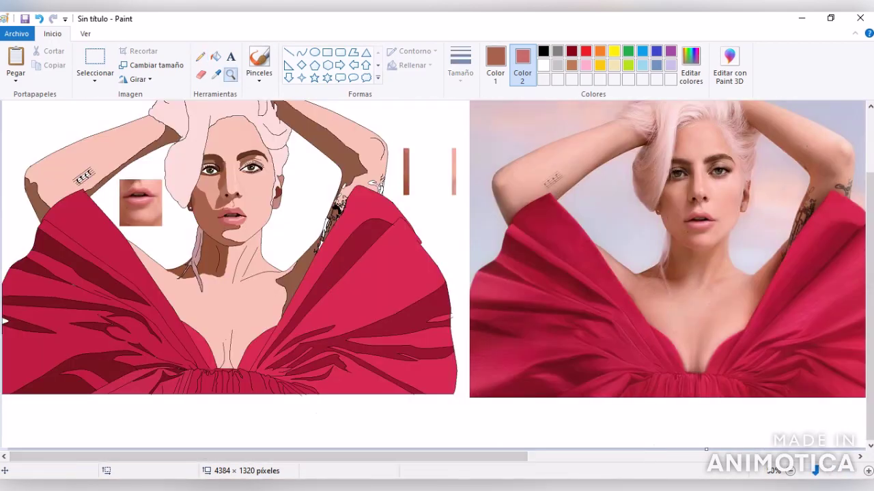
click(495, 65)
click(543, 51)
click(682, 198)
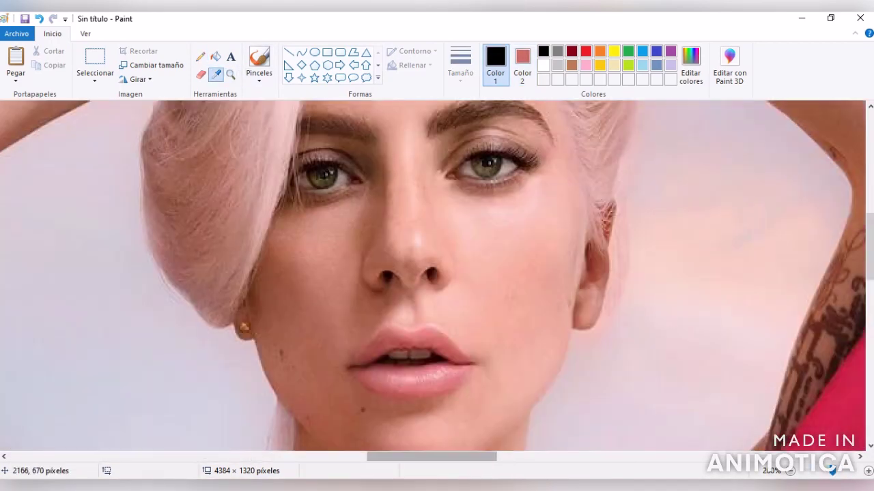
scroll(433, 276, down, 5)
scroll(434, 277, left, 10)
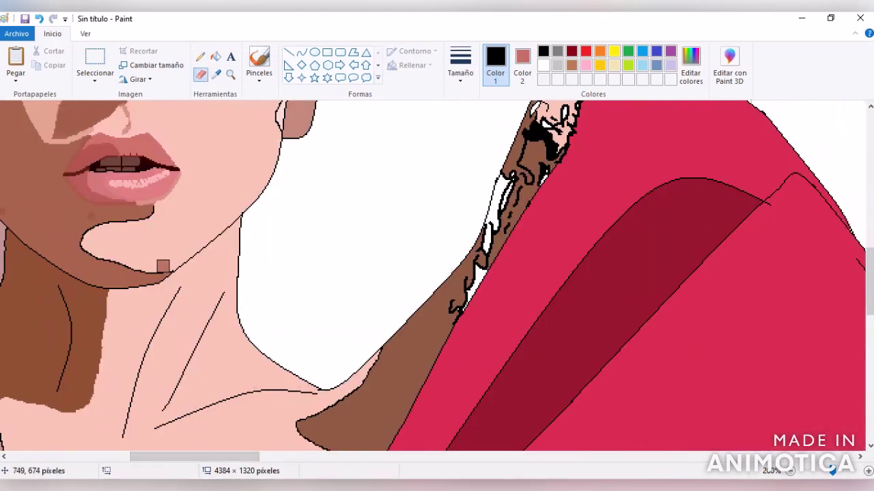
mouse_move(143, 267)
mouse_down()
mouse_move(81, 236)
mouse_move(140, 205)
mouse_up()
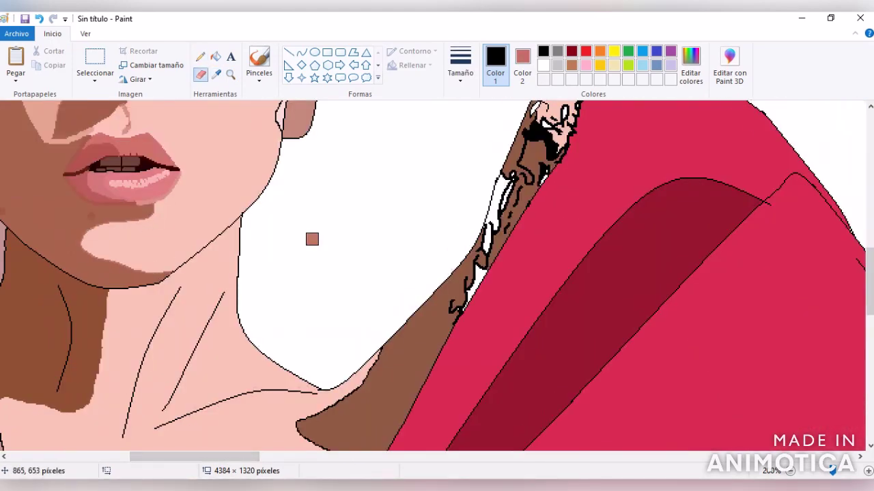
Sample a light skin pink from the reference as Color 2 and replace the black outline of the lit-side jaw and cheek using the Eraser.
scroll(312, 239, down, 3)
scroll(287, 205, left, 3)
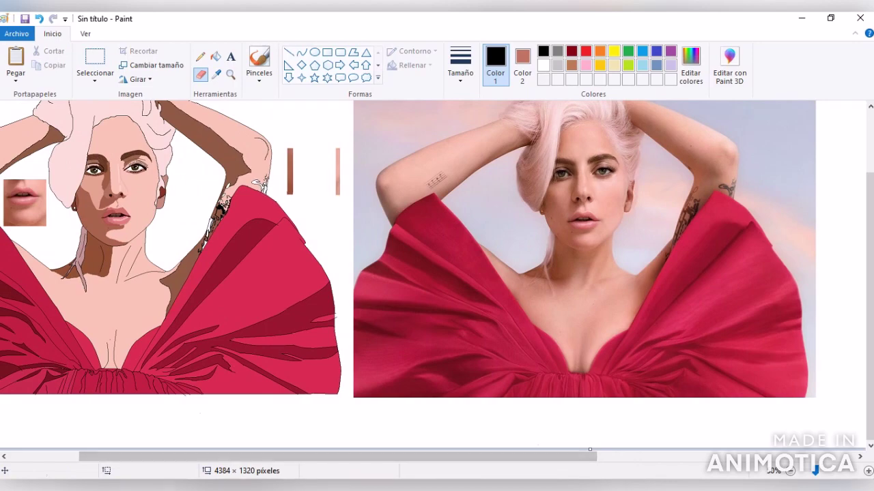
click(216, 76)
click(587, 225)
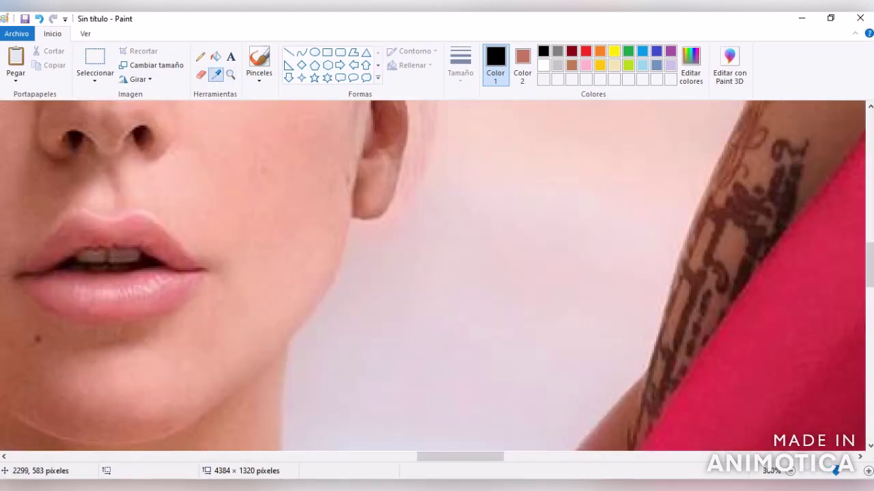
right_click(359, 416)
scroll(359, 415, left, 10)
scroll(372, 212, right, 1)
mouse_move(376, 204)
mouse_down()
mouse_move(372, 242)
mouse_move(334, 314)
mouse_move(226, 404)
mouse_up()
scroll(226, 404, up, 3)
mouse_move(348, 388)
mouse_down()
mouse_move(376, 374)
mouse_move(398, 150)
mouse_up()
Replace the black outline between face and hair along the lit-side temple and forehead with the sampled light pink.
scroll(378, 335, up, 3)
mouse_move(378, 335)
mouse_down()
mouse_move(362, 253)
mouse_move(314, 162)
mouse_up()
scroll(313, 163, up, 3)
drag(312, 302, 97, 189)
scroll(437, 273, left, 10)
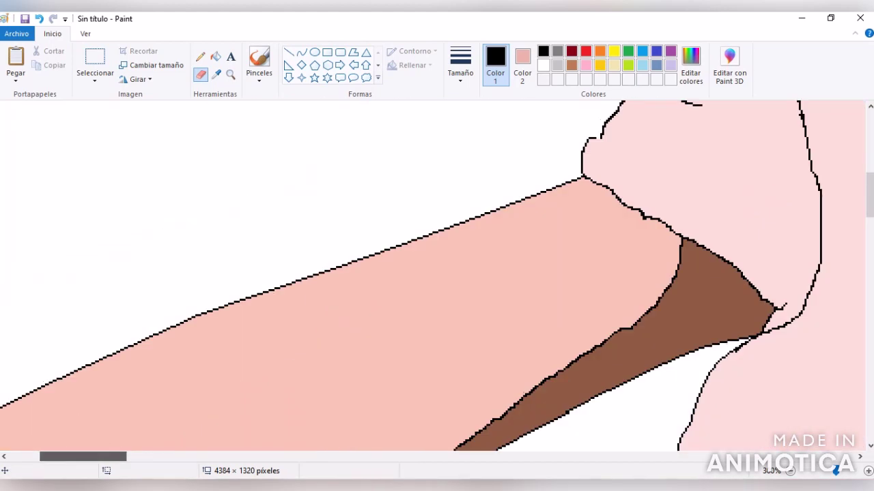
scroll(437, 273, right, 6)
scroll(444, 172, down, 3)
mouse_move(395, 122)
mouse_down()
mouse_move(353, 165)
mouse_move(363, 152)
mouse_move(312, 318)
mouse_up()
scroll(312, 318, down, 5)
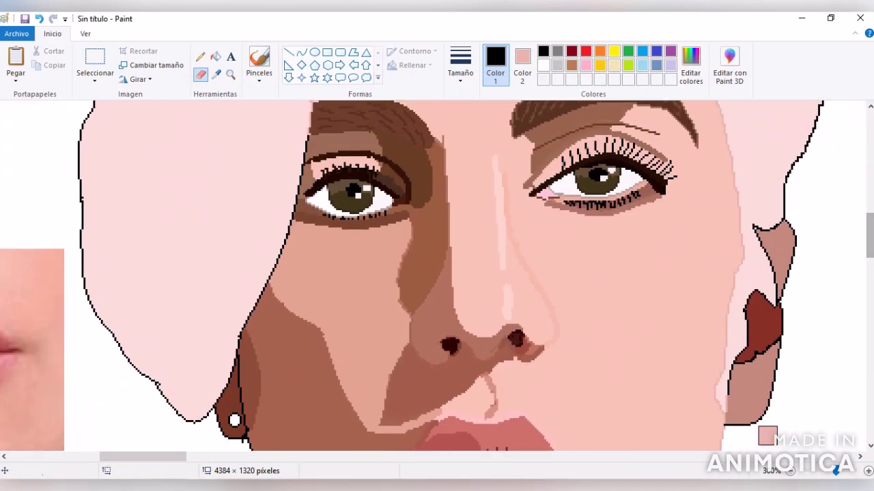
Sample a darker pink from the reference as Color 2 and replace the black hair edge over the shadow-side cheek using the Eraser.
click(230, 74)
click(521, 173)
click(431, 325)
click(200, 74)
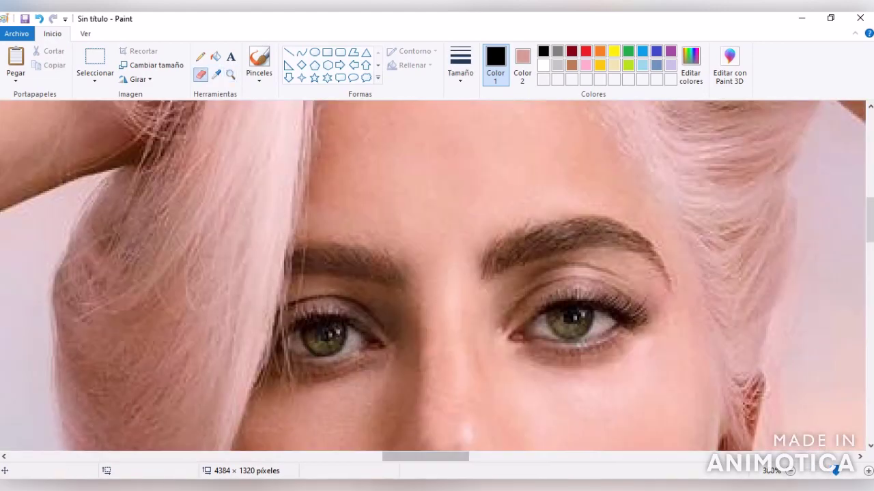
scroll(225, 250, left, 10)
drag(225, 249, 202, 410)
scroll(189, 200, down, 3)
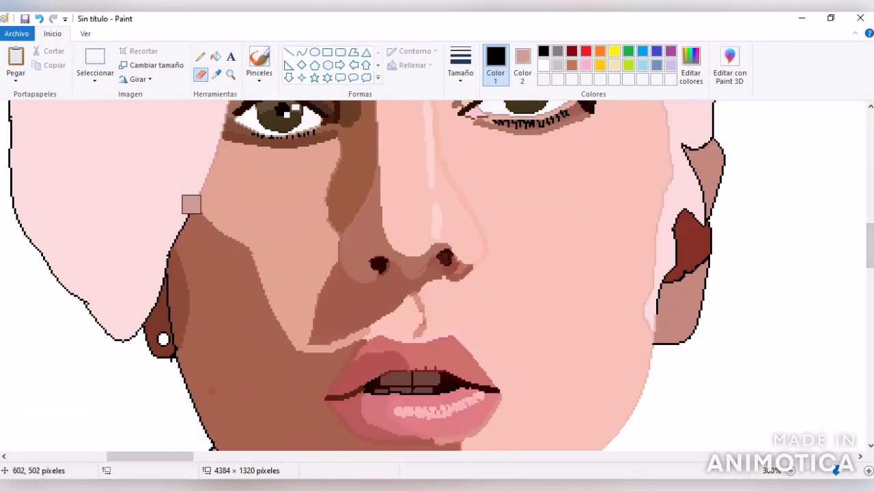